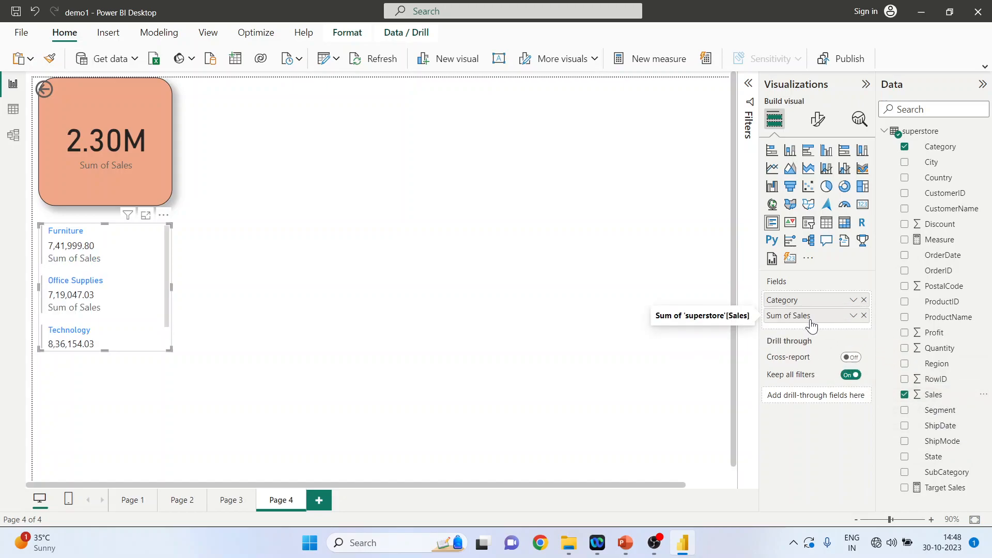
# Step: Add the Quantity field to the multi-row card below Sales and highlight the Furniture entry
pyautogui.moveTo(940, 352); pyautogui.dragTo(821, 336)
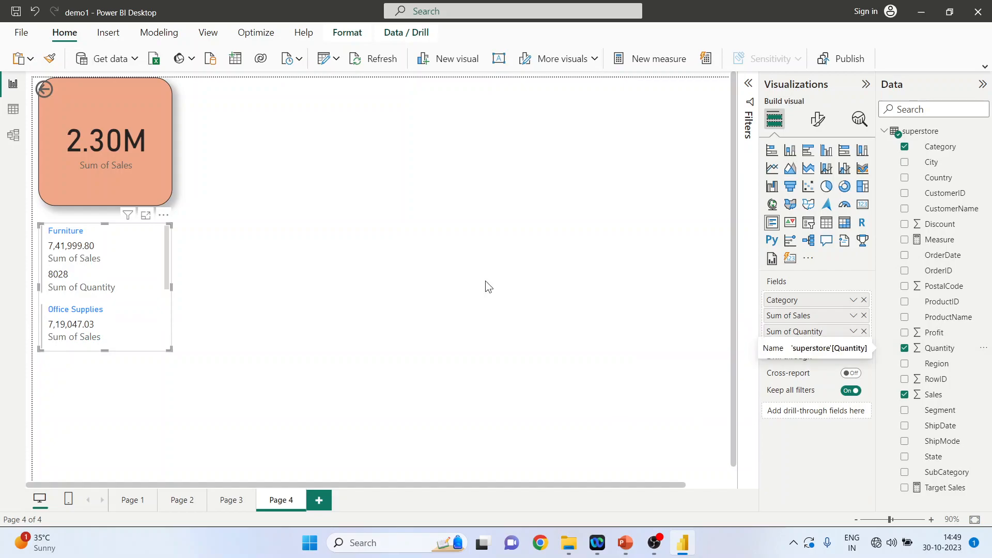
pyautogui.click(144, 250)
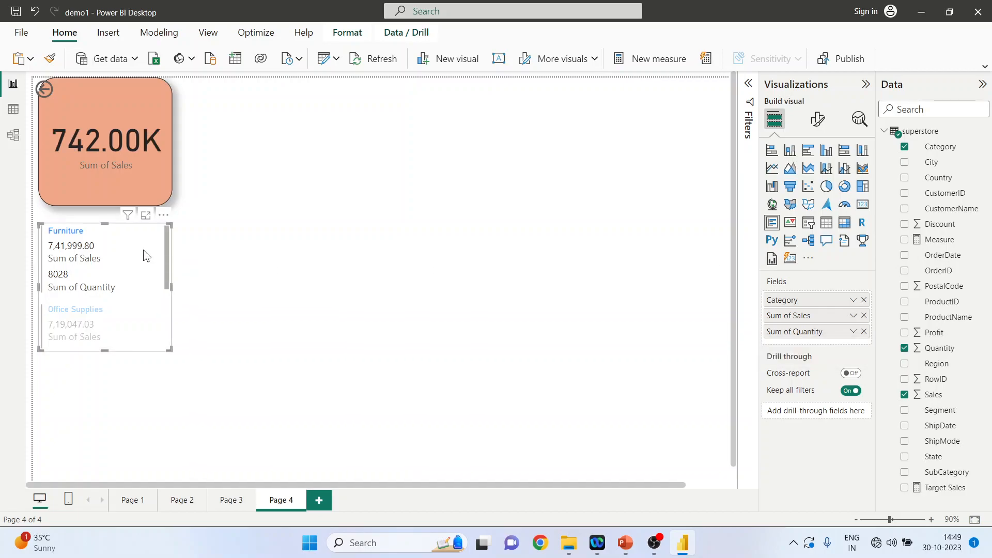
# Step: Format the multi-row card's callout values in dark brown with bold and italic text
pyautogui.click(820, 128)
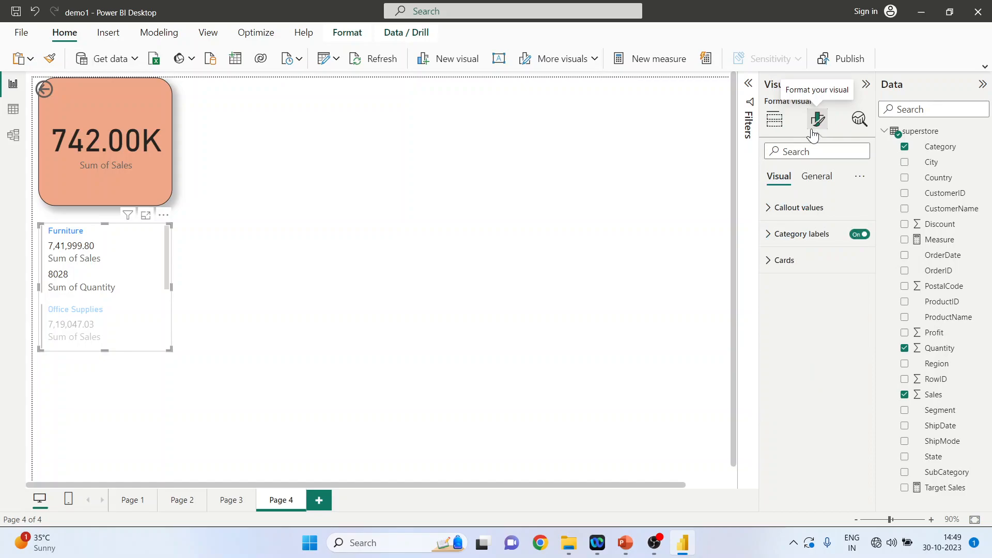
pyautogui.click(769, 212)
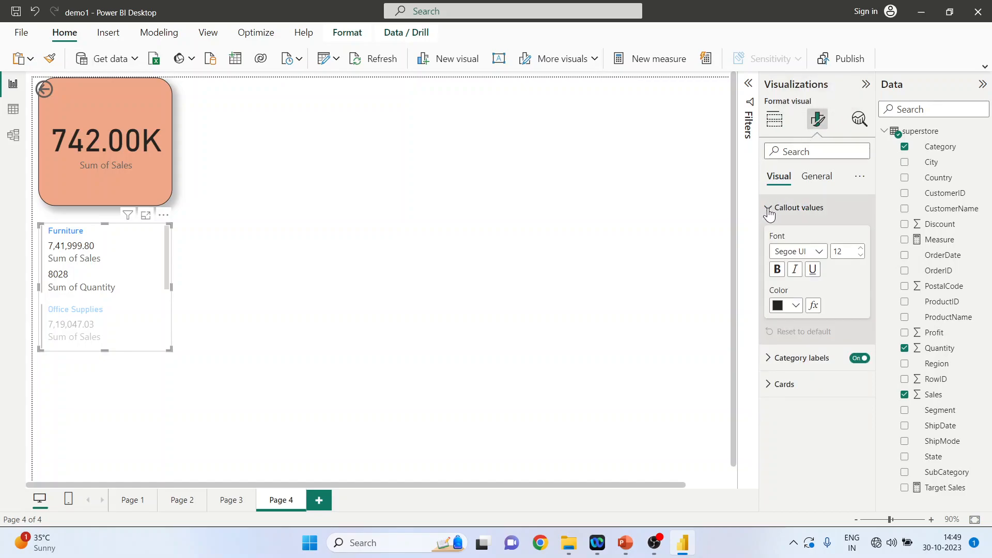
pyautogui.click(796, 306)
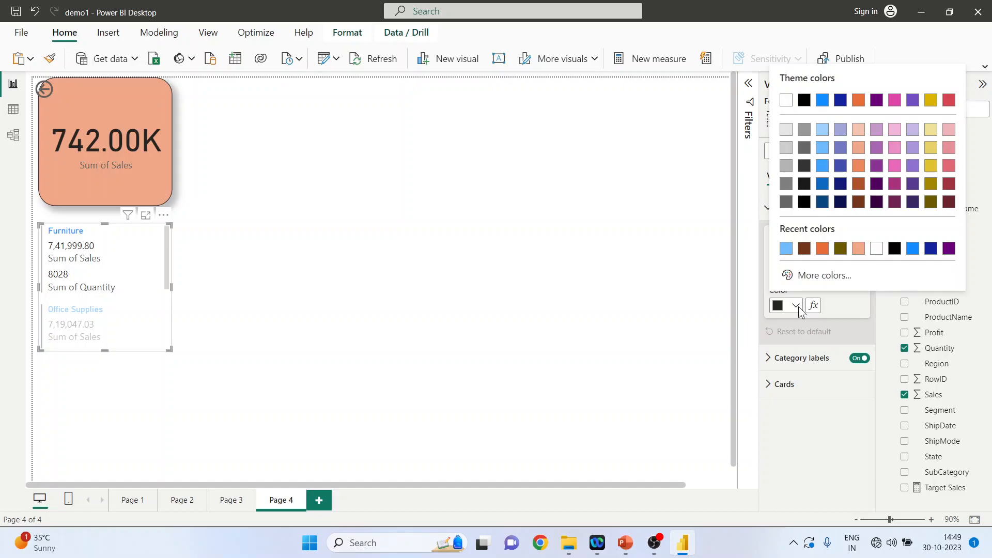
pyautogui.click(805, 249)
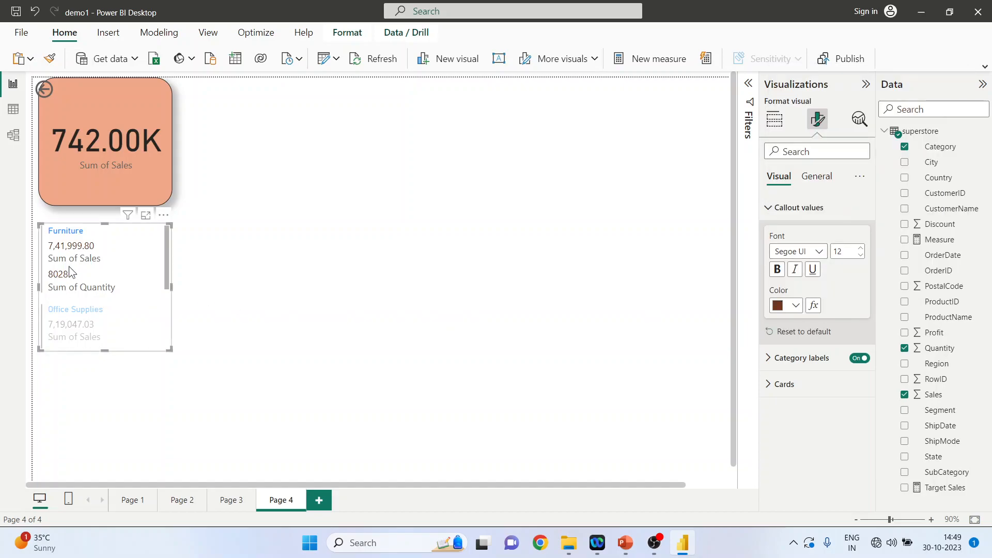
pyautogui.click(777, 274)
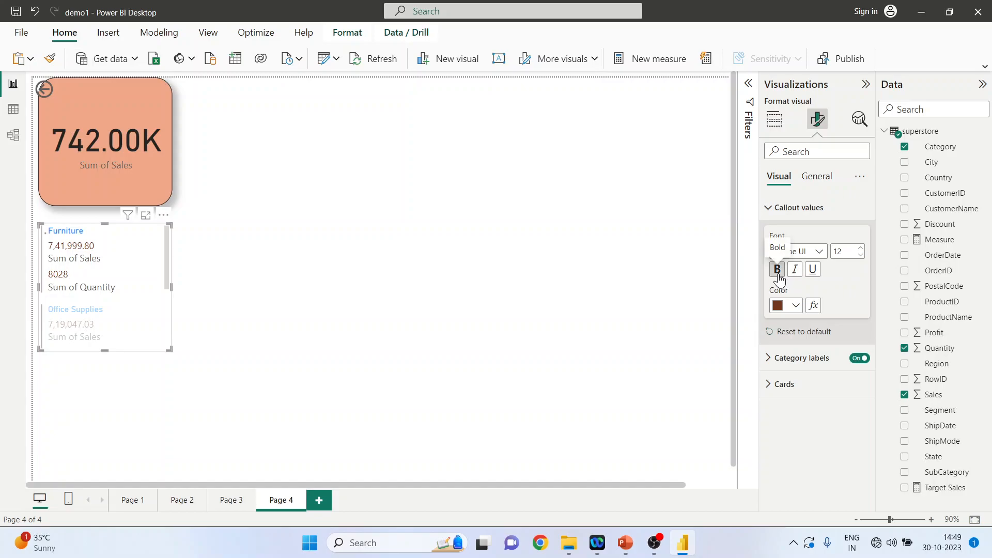
pyautogui.click(794, 274)
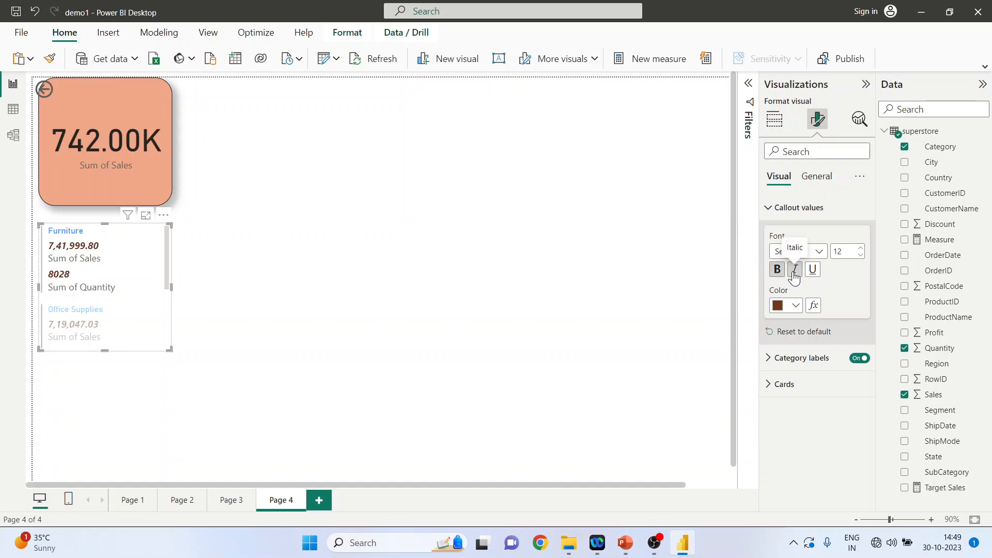
# Step: Change the category labels' font color on the multi-row card to yellow
pyautogui.click(769, 358)
pyautogui.scroll(-1, 867, 355)
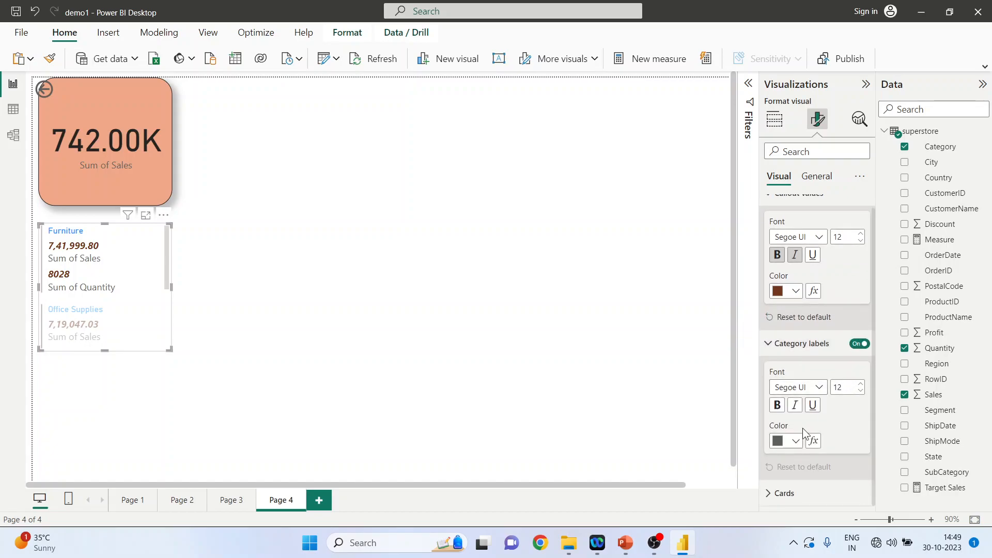
pyautogui.click(796, 442)
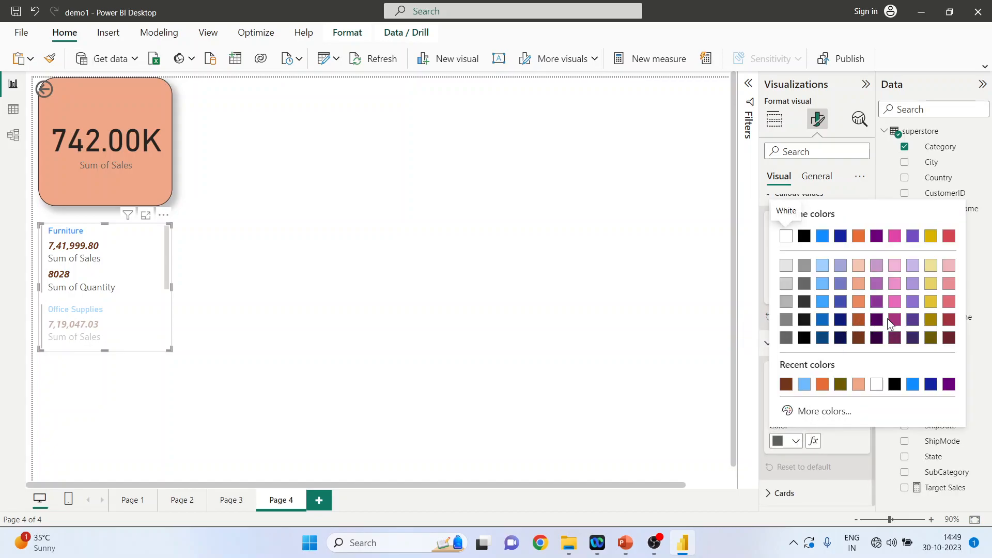
pyautogui.click(931, 305)
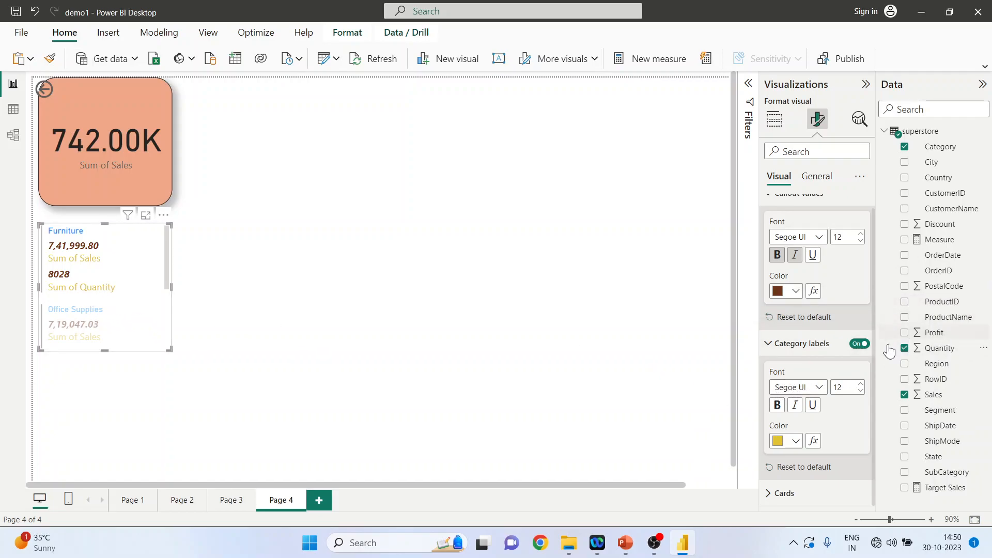
# Step: Set the card titles' color to magenta and their font size to 13
pyautogui.click(767, 495)
pyautogui.moveTo(874, 383); pyautogui.dragTo(875, 474)
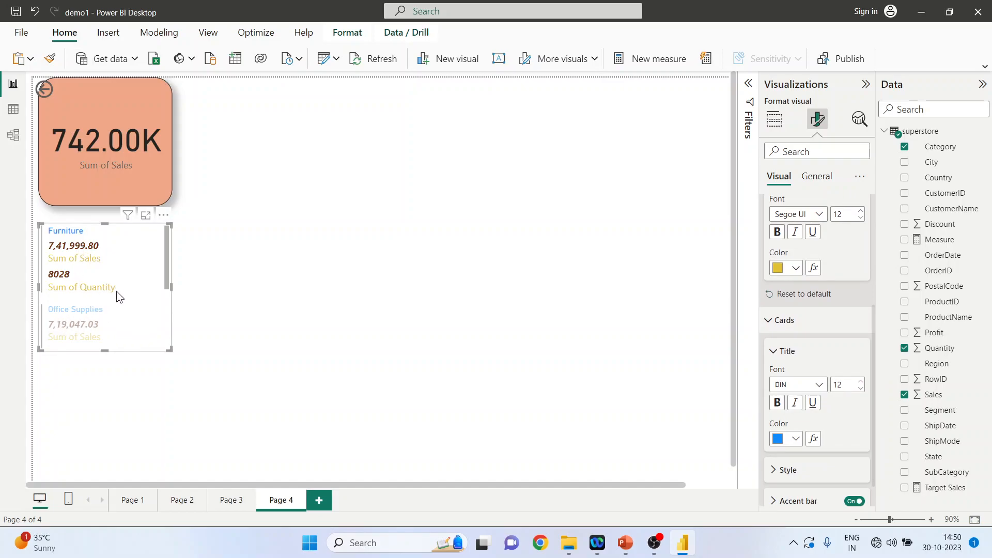
pyautogui.click(797, 439)
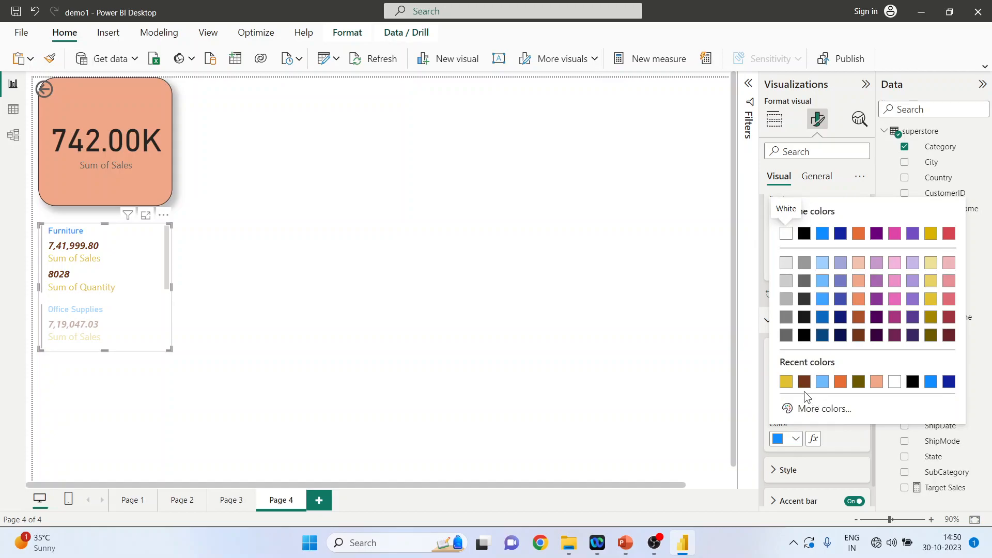
pyautogui.click(895, 319)
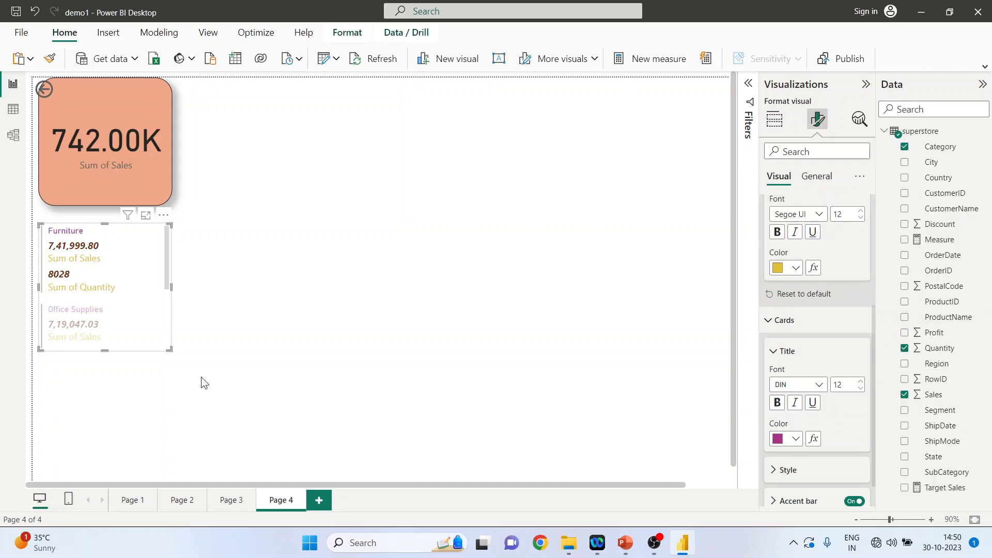
pyautogui.click(861, 382)
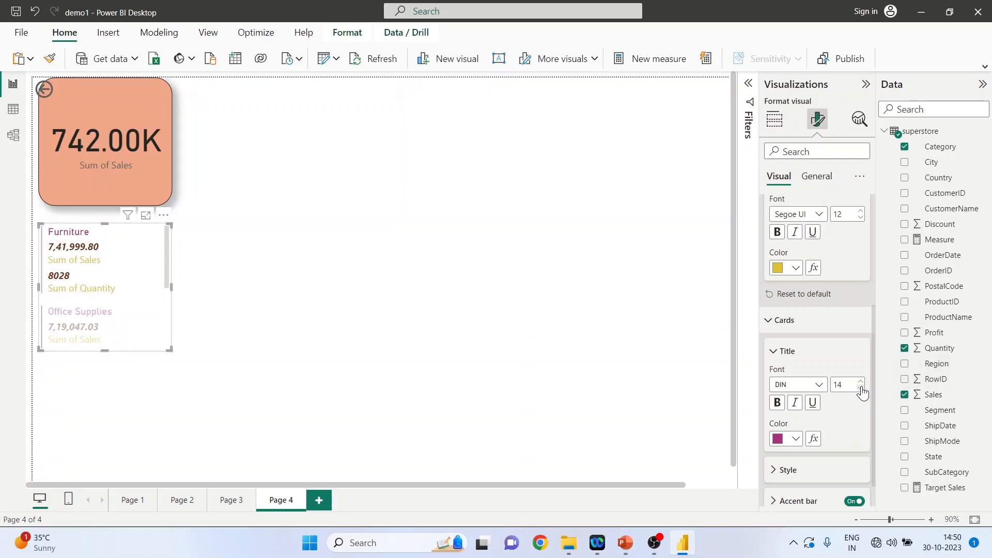
# Step: Enable the top, bottom, left and right borders in the card style and widen the visual to about 488
pyautogui.click(779, 471)
pyautogui.scroll(-3, 837, 449)
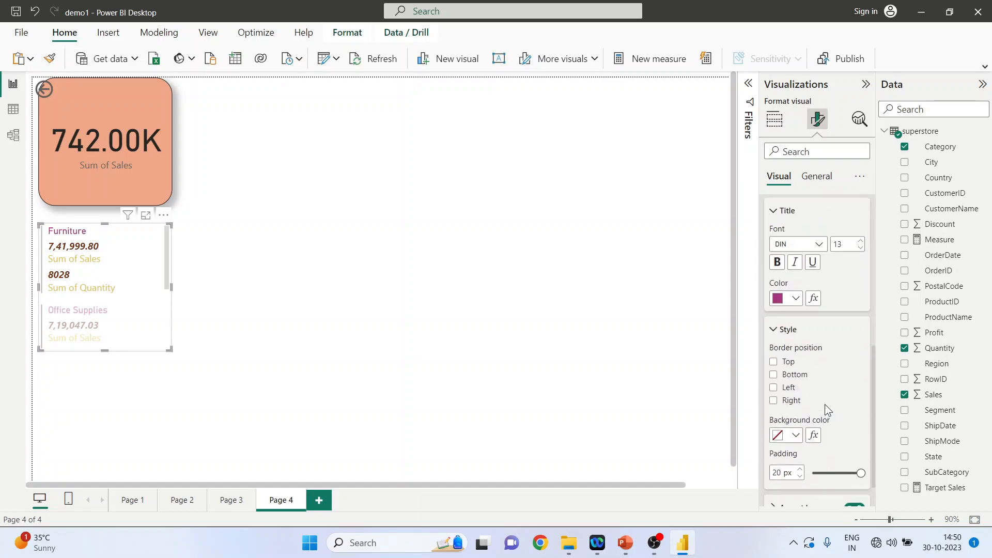
pyautogui.click(774, 363)
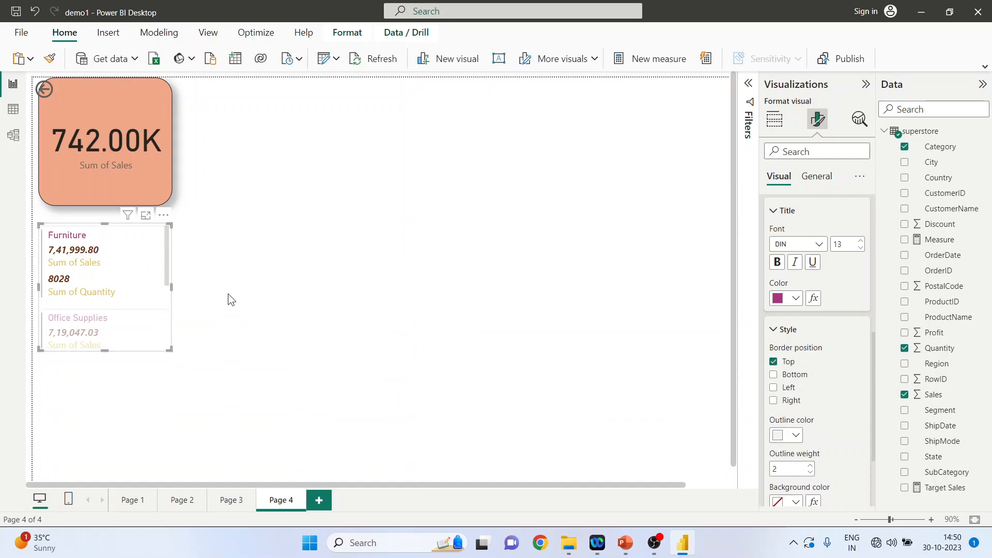
pyautogui.moveTo(171, 289); pyautogui.dragTo(322, 282)
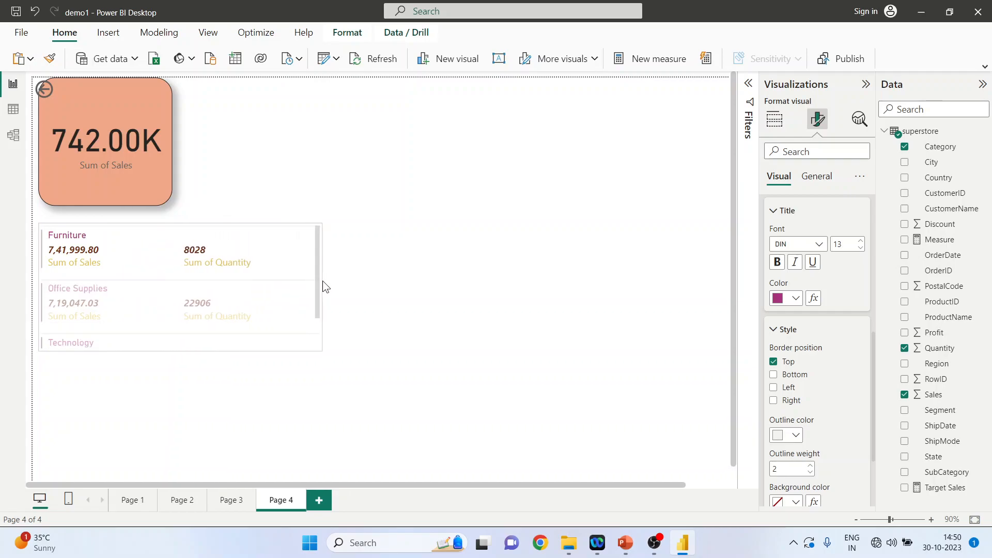
pyautogui.click(774, 375)
pyautogui.click(773, 388)
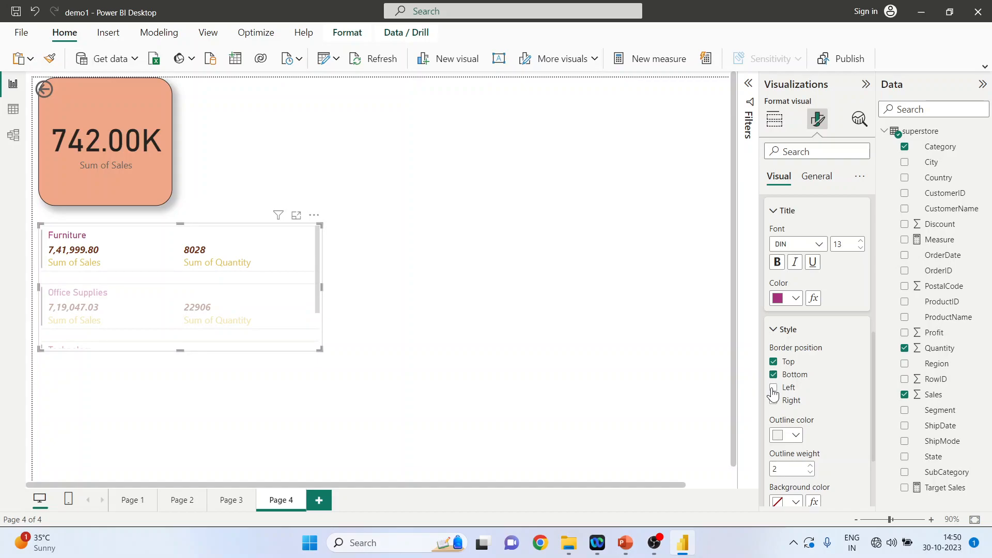
pyautogui.click(775, 401)
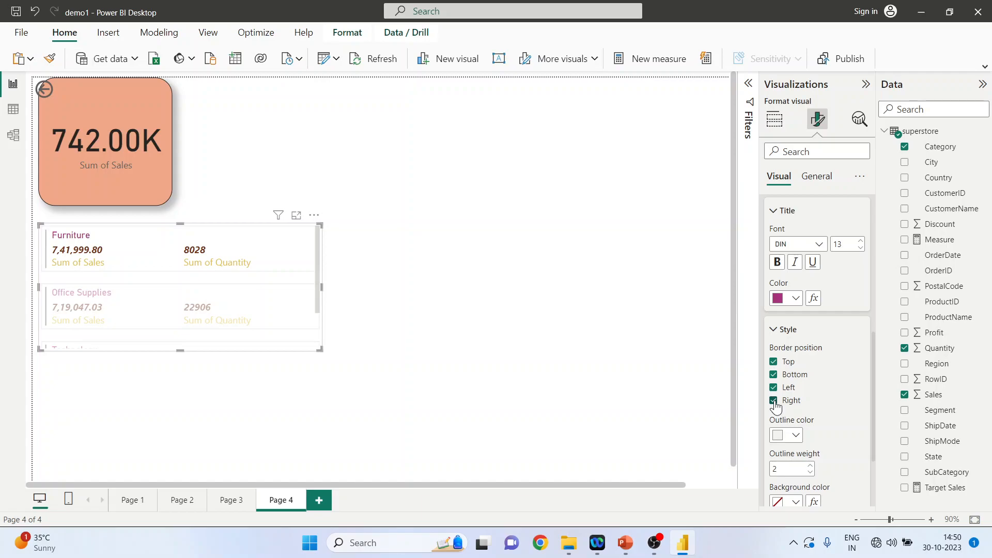
# Step: Set the card outline color to dark gray and the outline weight to 3
pyautogui.click(796, 436)
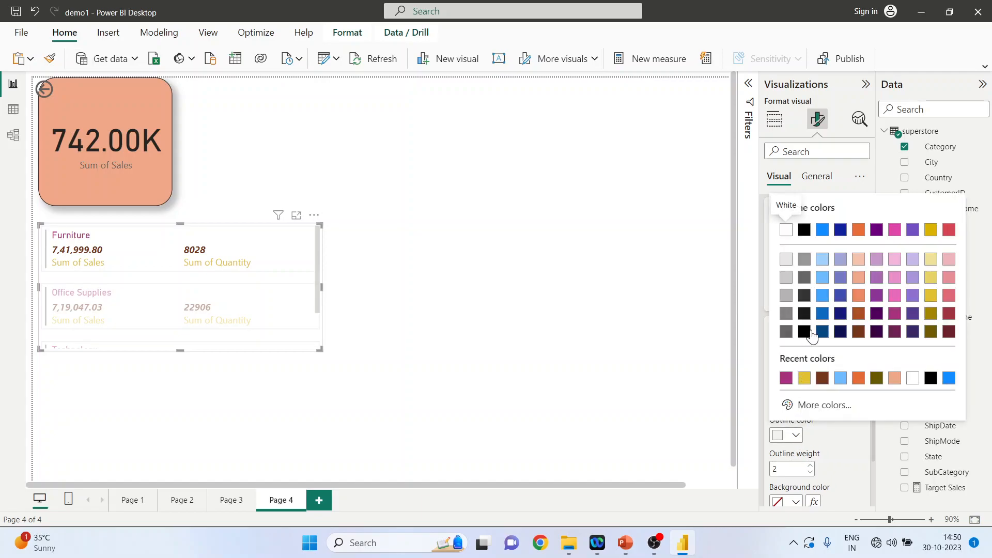
pyautogui.click(804, 297)
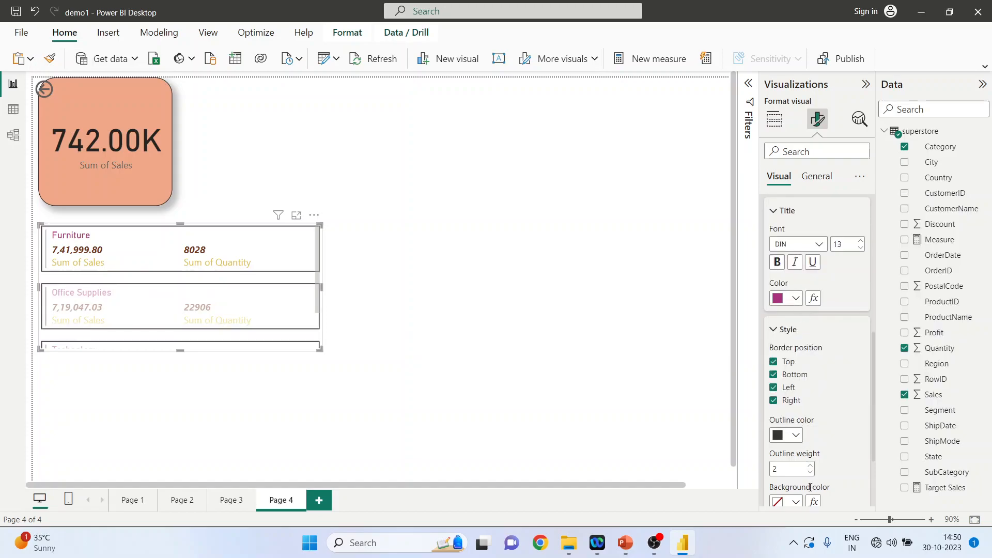
pyautogui.click(811, 467)
pyautogui.click(810, 467)
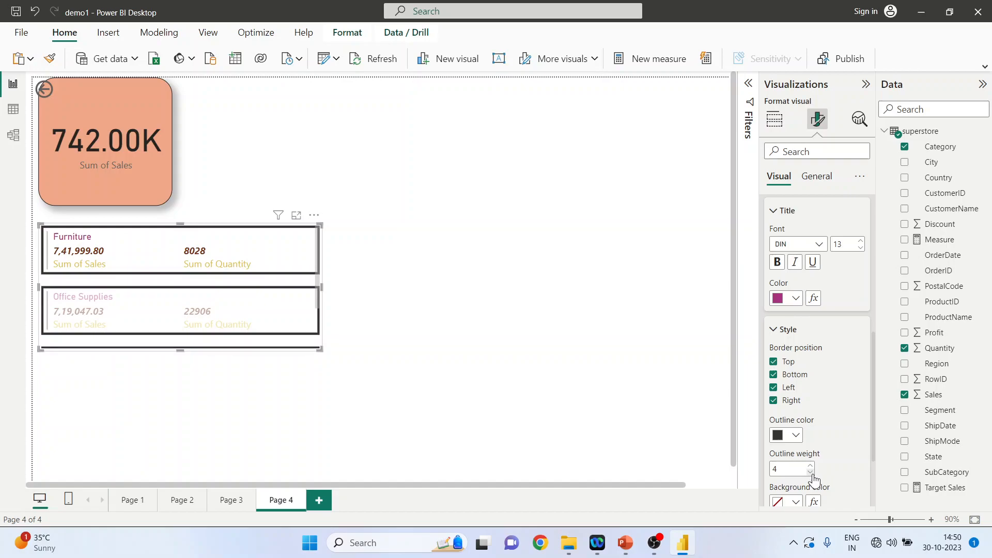
pyautogui.click(811, 472)
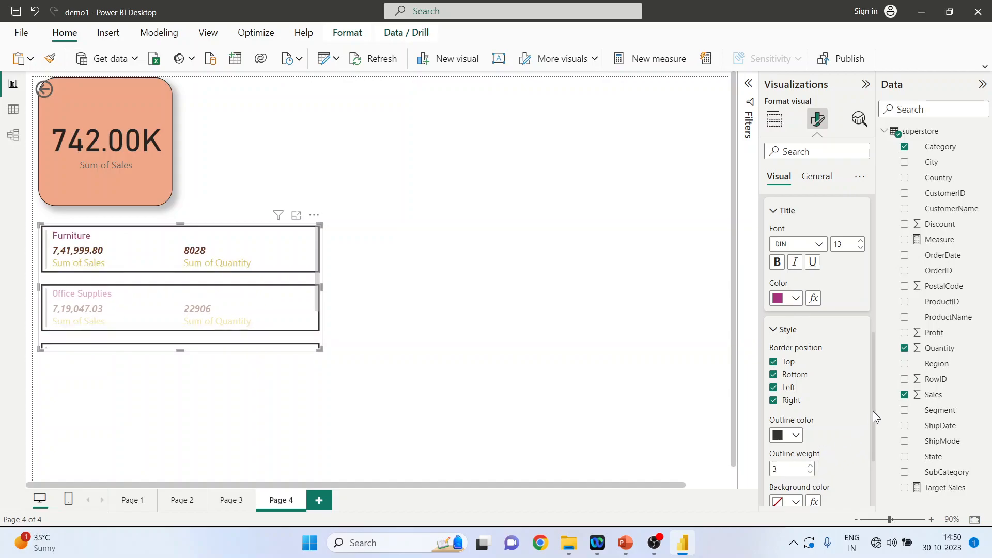
# Step: Set the cards' background color to light blue
pyautogui.moveTo(873, 411); pyautogui.dragTo(874, 458)
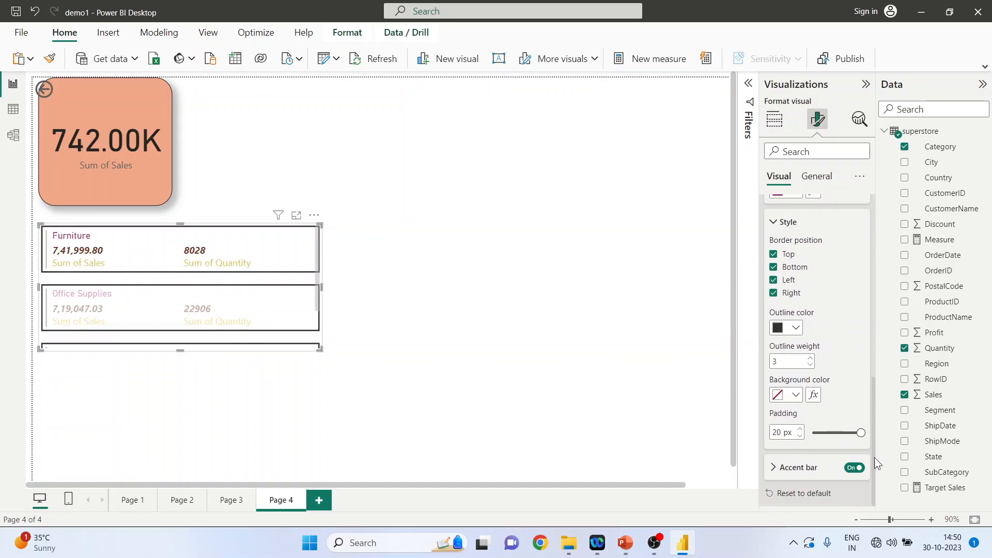
pyautogui.click(797, 396)
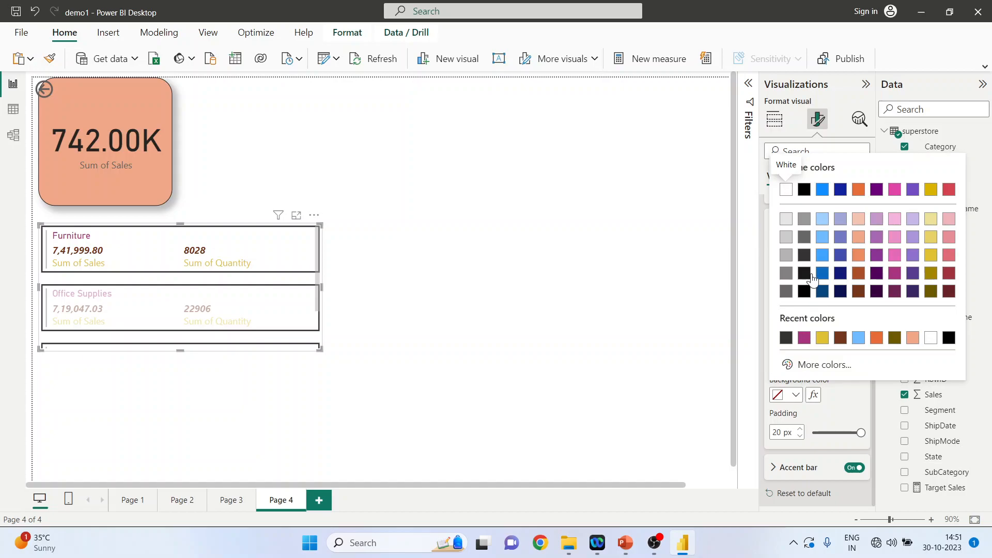
pyautogui.click(822, 237)
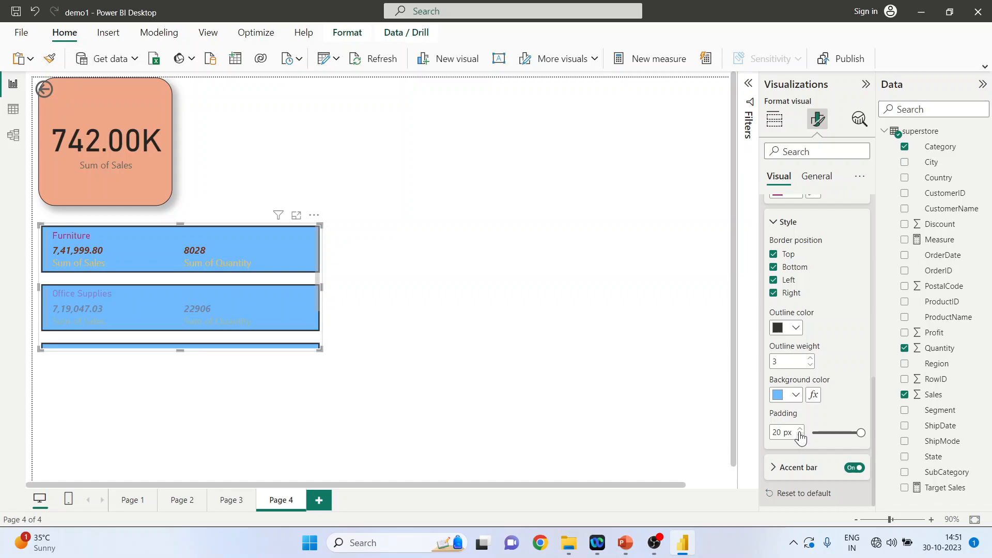
pyautogui.click(774, 467)
pyautogui.scroll(-2, 827, 455)
pyautogui.scroll(7, 819, 441)
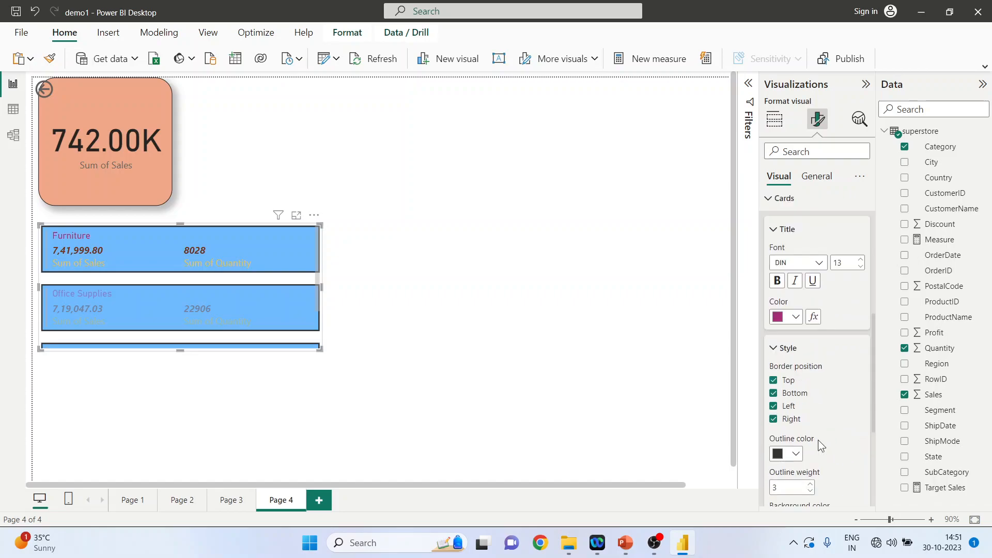
# Step: Resize the multi-row card to a width of 494 and a height of about 304
pyautogui.click(817, 180)
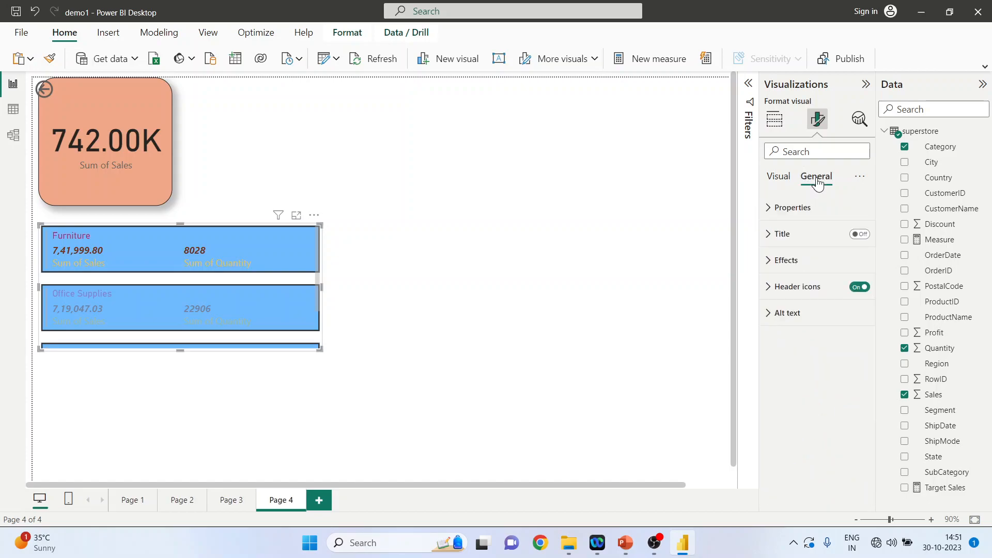
pyautogui.click(771, 208)
pyautogui.click(810, 270)
pyautogui.click(810, 270)
pyautogui.click(810, 270)
pyautogui.click(810, 271)
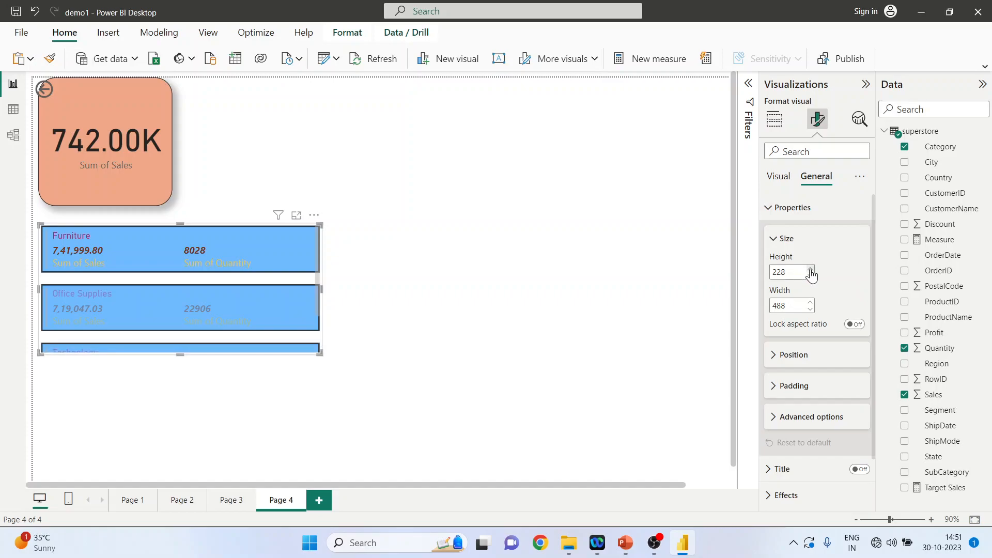
pyautogui.click(810, 302)
pyautogui.click(809, 303)
pyautogui.click(810, 303)
pyautogui.moveTo(181, 354); pyautogui.dragTo(184, 398)
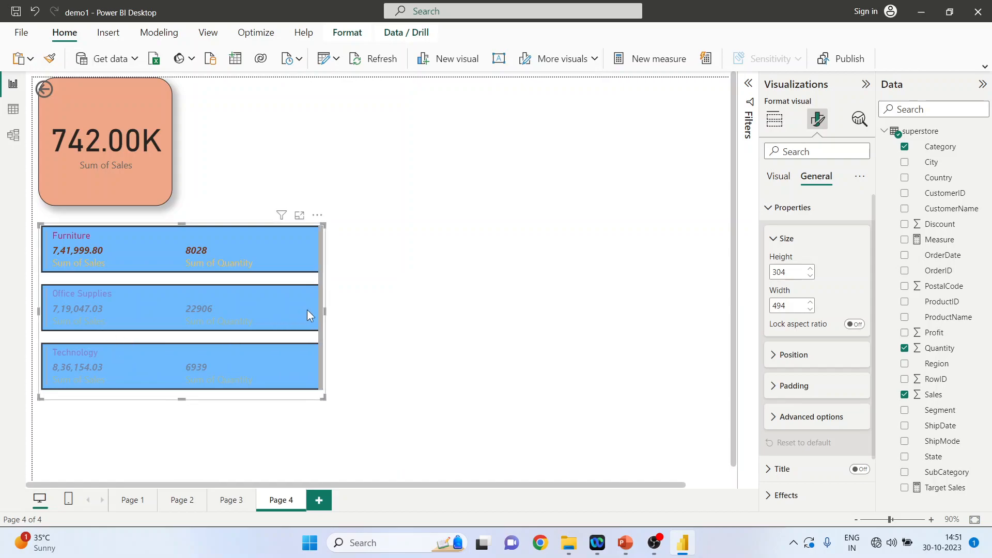
# Step: Highlight the Office Supplies, Technology and Furniture entries one after another to compare them
pyautogui.click(193, 310)
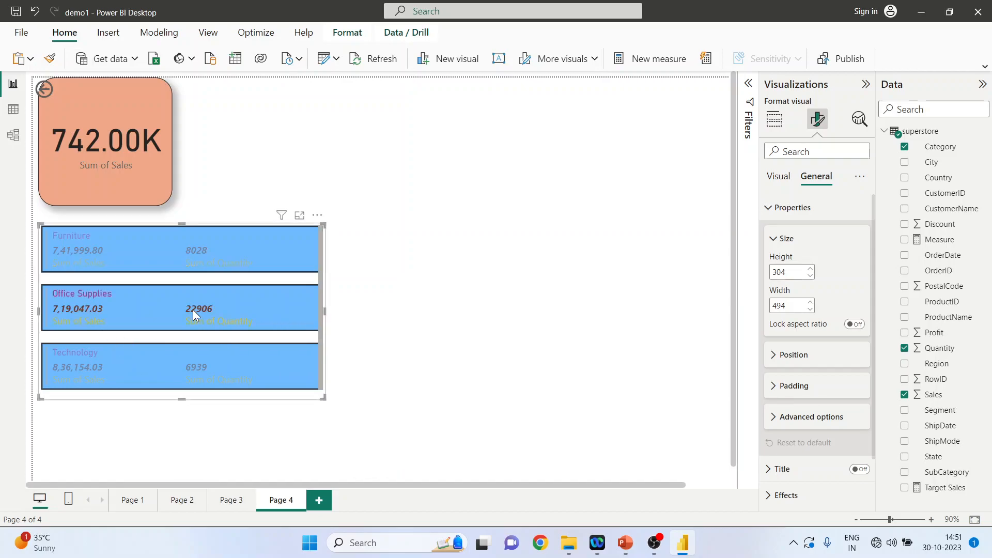
pyautogui.click(179, 356)
pyautogui.click(147, 259)
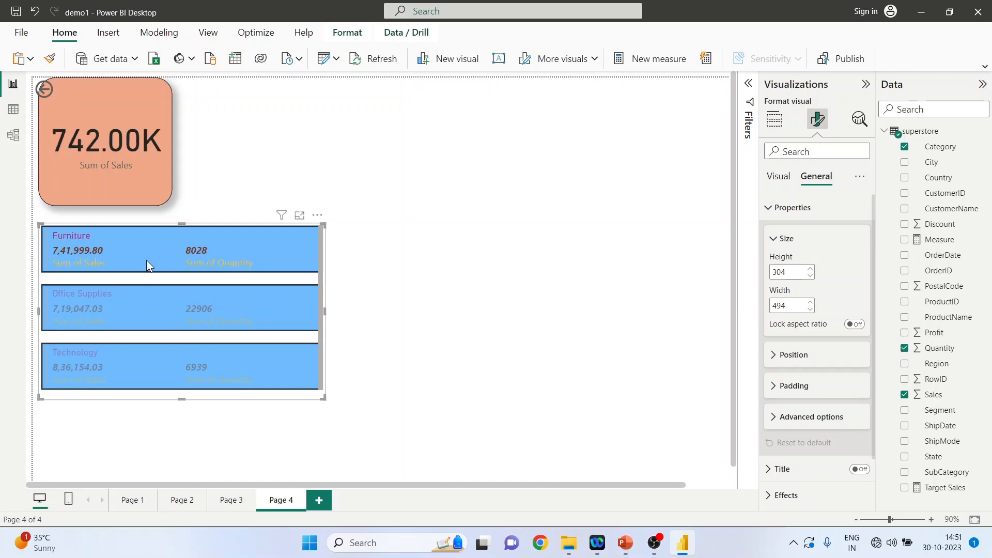
# Step: Set the multi-row card's horizontal position to 17
pyautogui.click(773, 355)
pyautogui.click(810, 385)
pyautogui.click(810, 385)
pyautogui.click(810, 385)
pyautogui.click(809, 387)
pyautogui.click(810, 386)
pyautogui.click(810, 386)
pyautogui.click(809, 387)
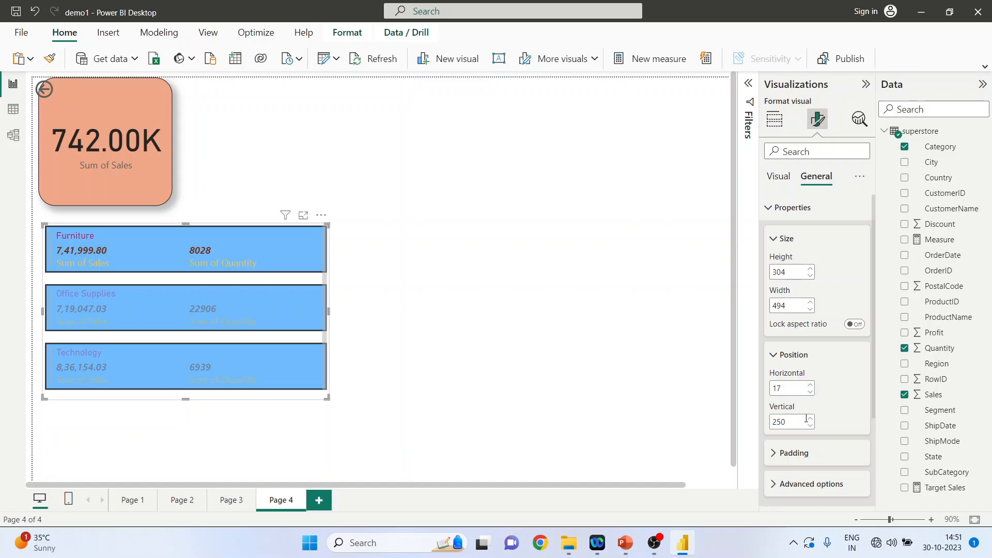
# Step: Set the multi-row card's vertical position to 255
pyautogui.click(809, 420)
pyautogui.click(810, 420)
pyautogui.click(810, 420)
pyautogui.click(810, 420)
pyautogui.click(809, 420)
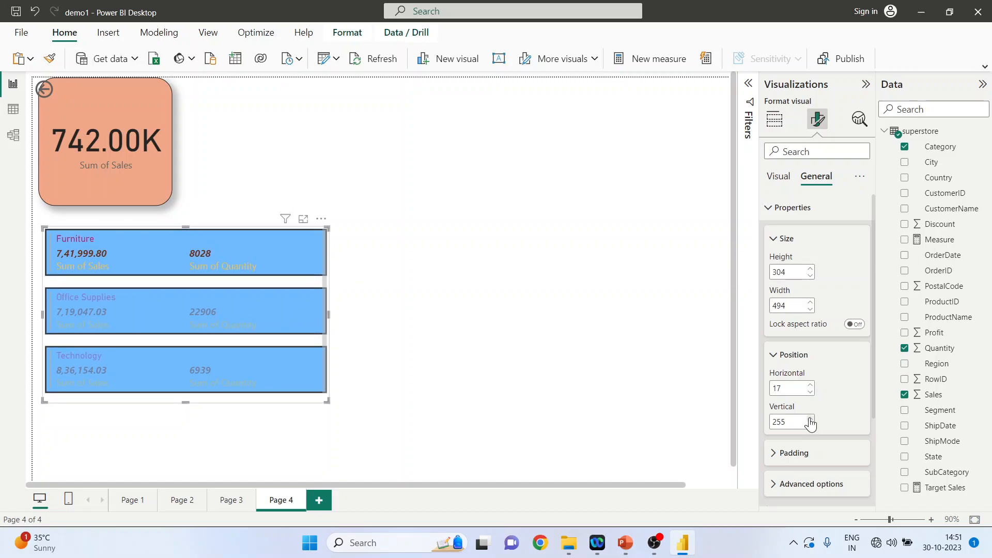
# Step: Set the multi-row card's left padding to 11 px
pyautogui.click(794, 453)
pyautogui.scroll(-3, 798, 450)
pyautogui.click(796, 356)
pyautogui.click(796, 356)
pyautogui.click(796, 356)
pyautogui.click(796, 356)
pyautogui.click(796, 356)
pyautogui.click(796, 356)
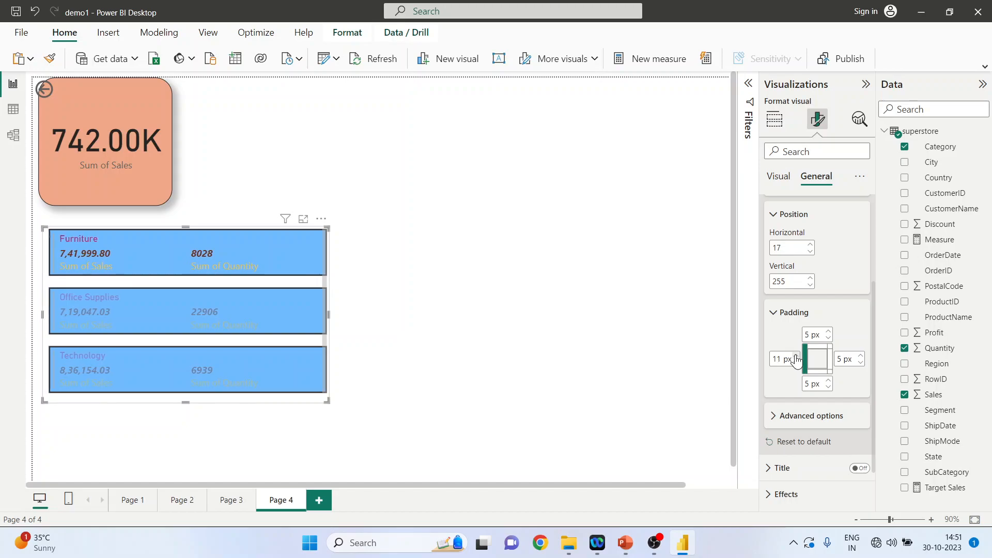
# Step: Set the multi-row card's right padding to 10 px
pyautogui.click(860, 356)
pyautogui.click(861, 356)
pyautogui.click(860, 356)
pyautogui.click(861, 357)
pyautogui.click(861, 356)
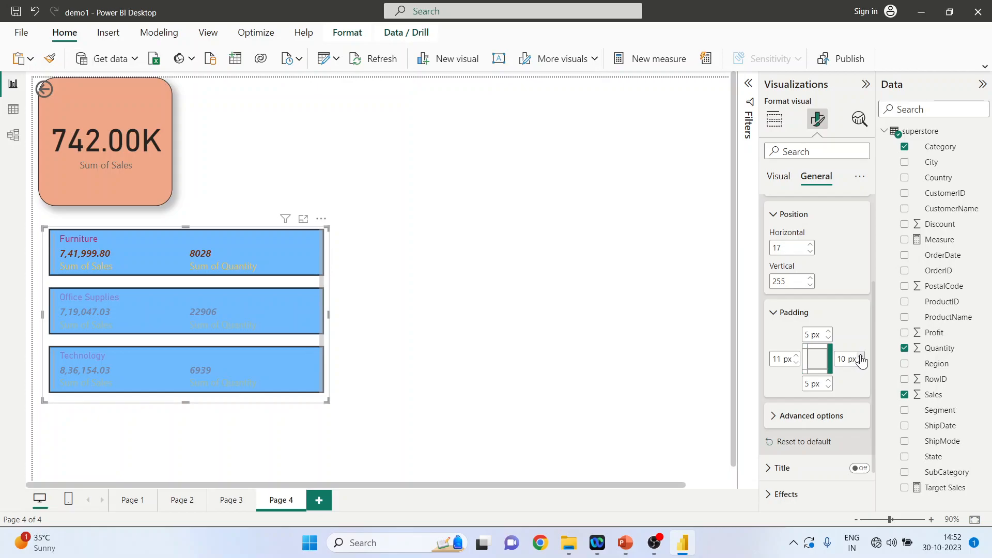
# Step: Set the multi-row card's bottom padding to 10 px and its top padding to 8 px
pyautogui.click(829, 381)
pyautogui.click(828, 381)
pyautogui.click(829, 381)
pyautogui.click(830, 332)
pyautogui.click(830, 332)
pyautogui.click(830, 332)
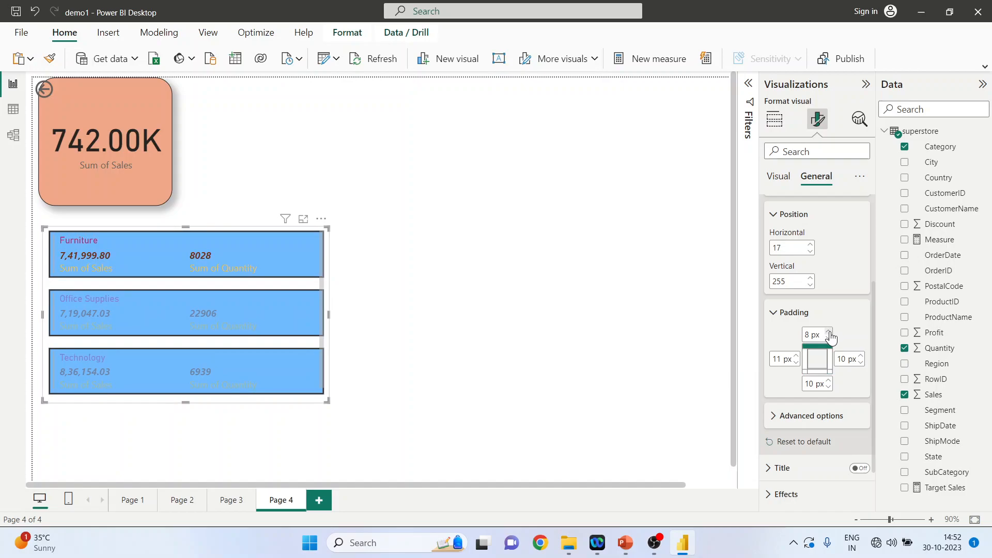
pyautogui.click(781, 416)
pyautogui.scroll(-3, 806, 413)
pyautogui.click(775, 413)
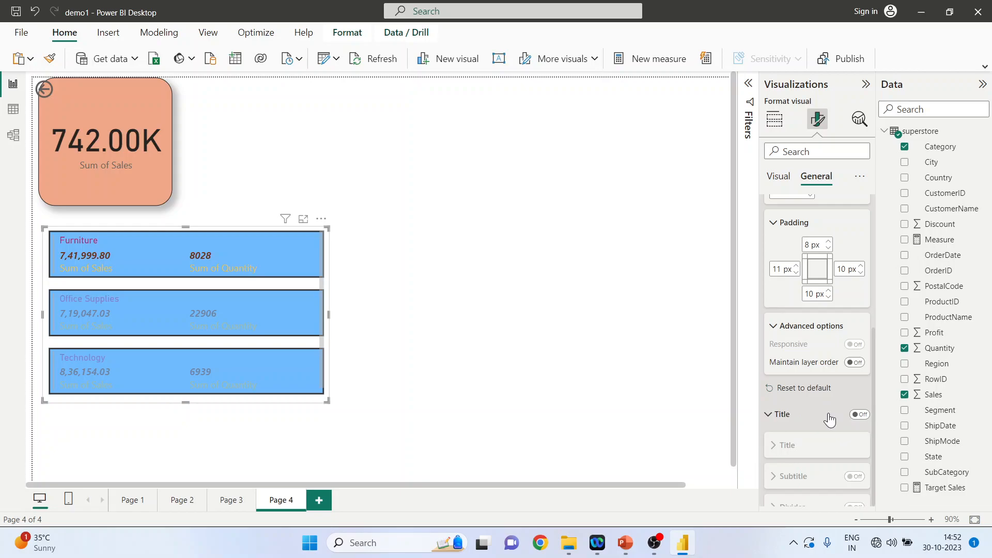
pyautogui.scroll(-1, 830, 417)
pyautogui.scroll(-2, 829, 411)
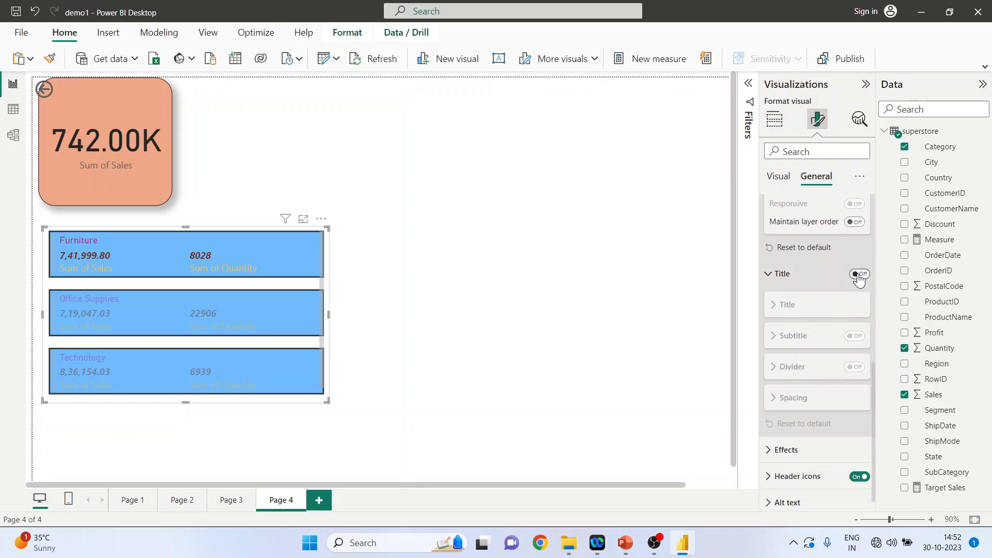
# Step: Change the background color of the whole multi-row card visual to light pink
pyautogui.click(780, 449)
pyautogui.scroll(-3, 792, 417)
pyautogui.scroll(-1, 792, 417)
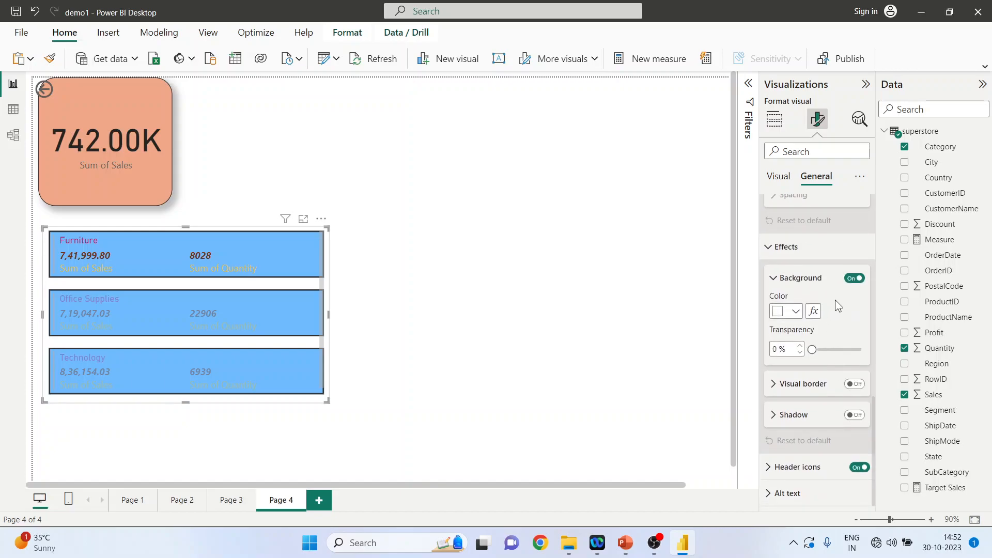
pyautogui.click(796, 311)
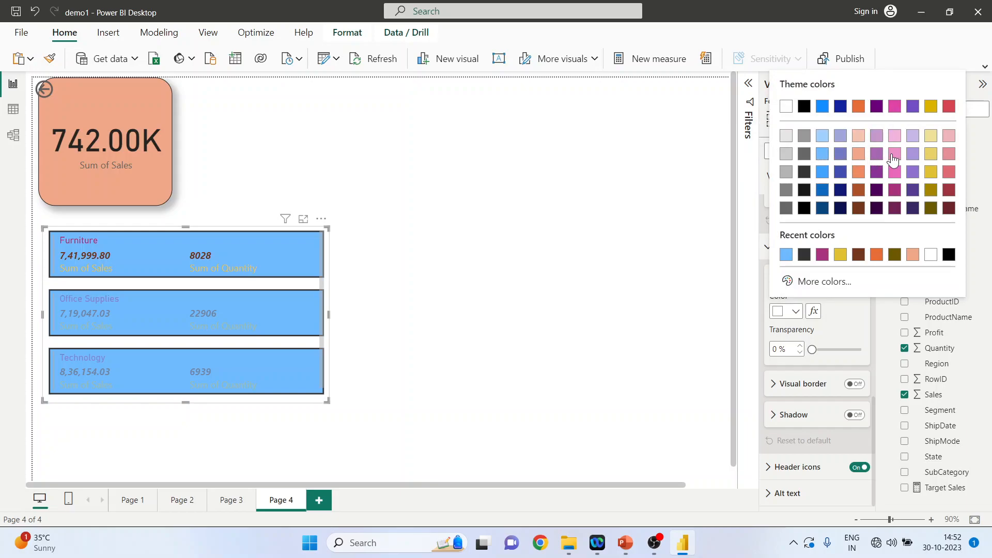
pyautogui.click(893, 155)
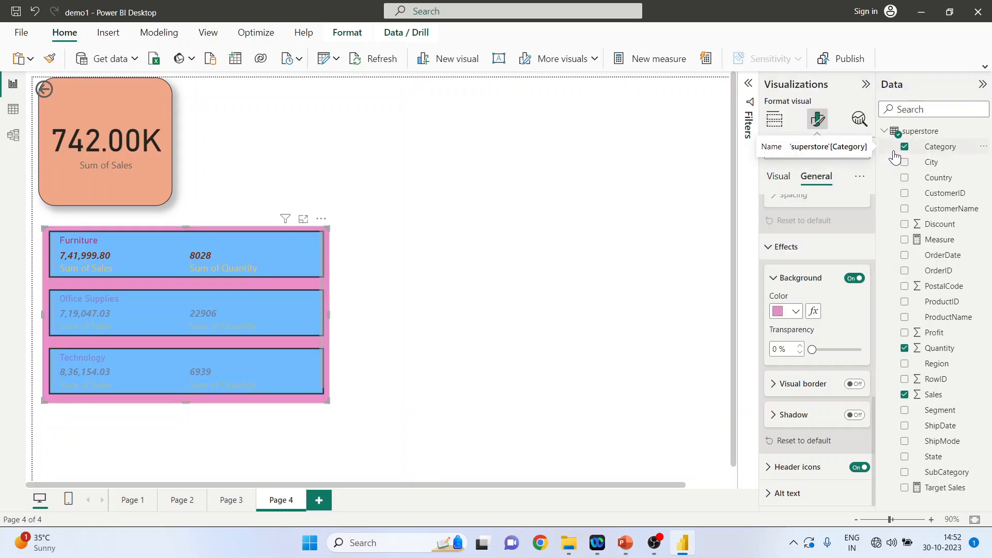
# Step: Narrow the multi-row card from its right edge by about a quarter and clear the Furniture highlight
pyautogui.moveTo(330, 311); pyautogui.dragTo(251, 317)
pyautogui.click(341, 319)
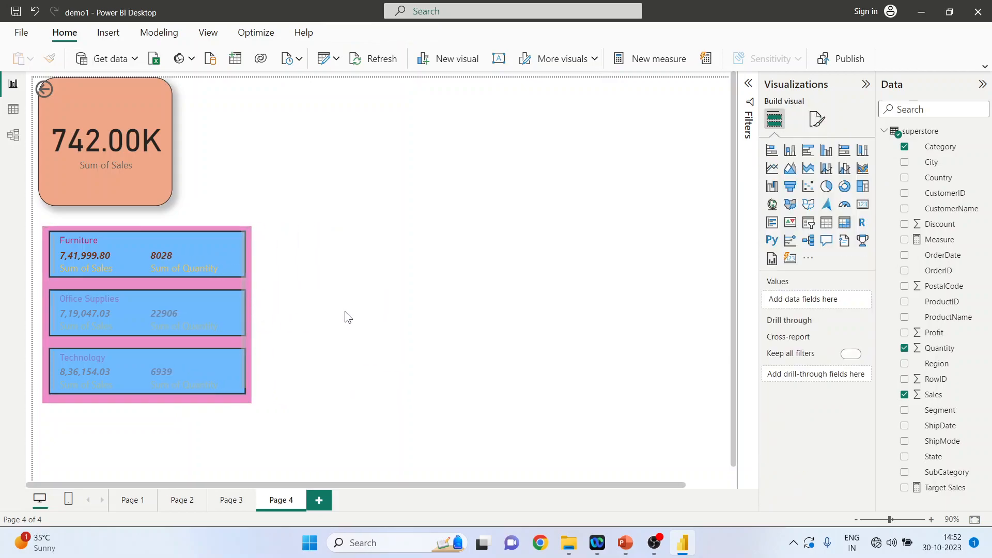
pyautogui.click(123, 265)
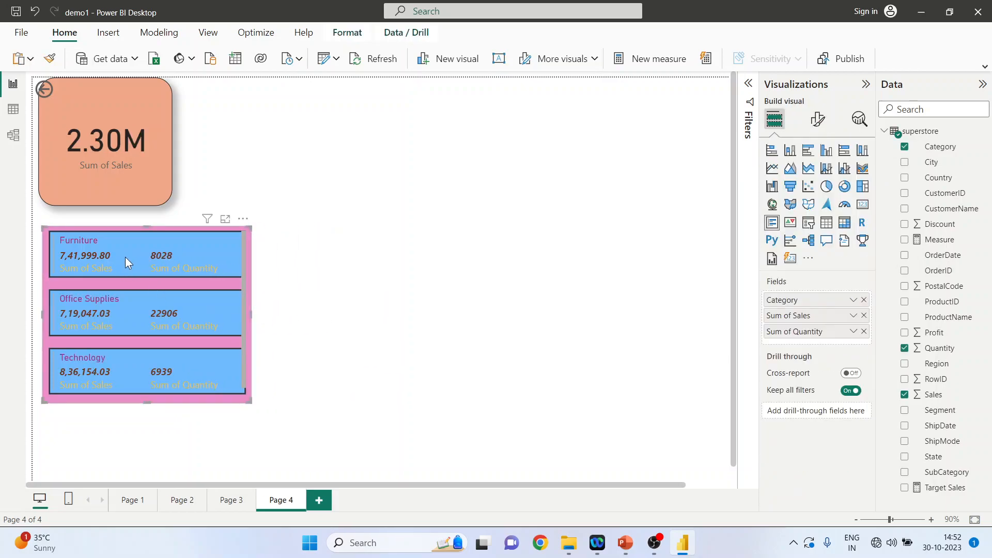
# Step: Change the multi-row card's category label color to the recently used dark gray
pyautogui.click(817, 124)
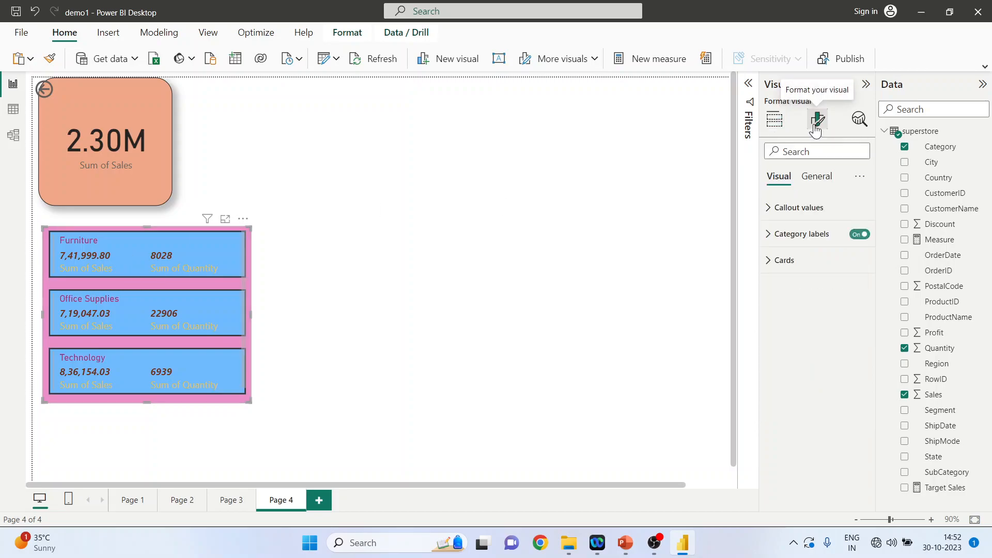
pyautogui.click(768, 209)
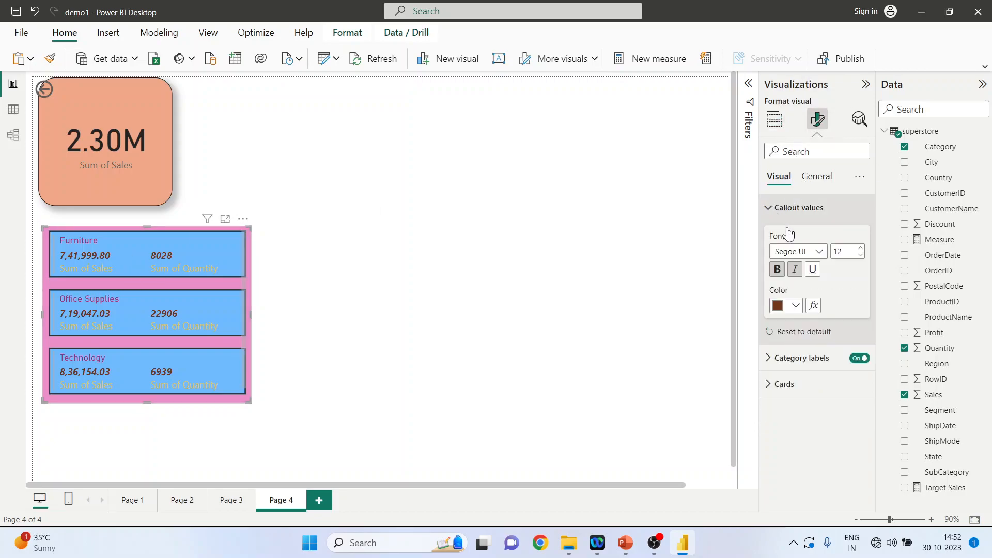
pyautogui.click(769, 360)
pyautogui.click(796, 460)
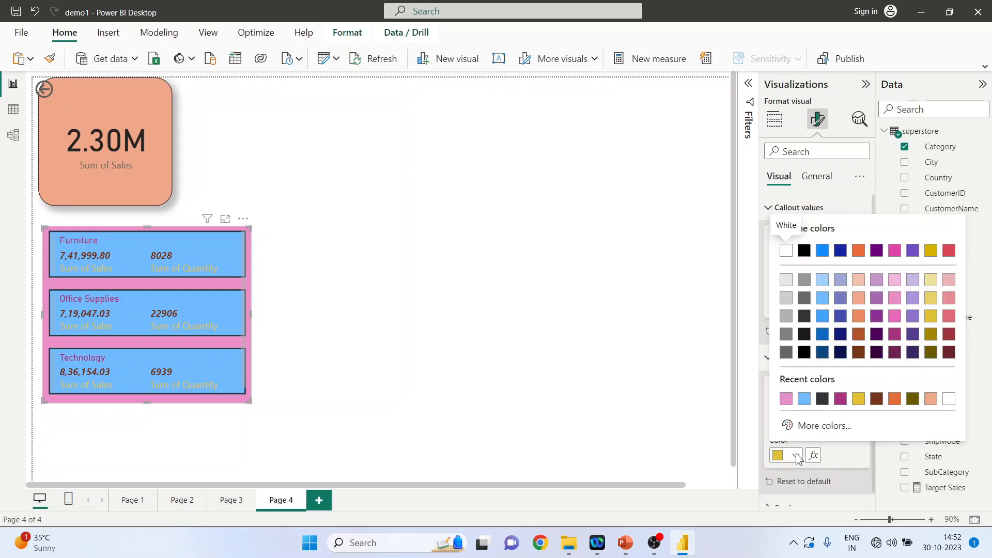
pyautogui.click(820, 405)
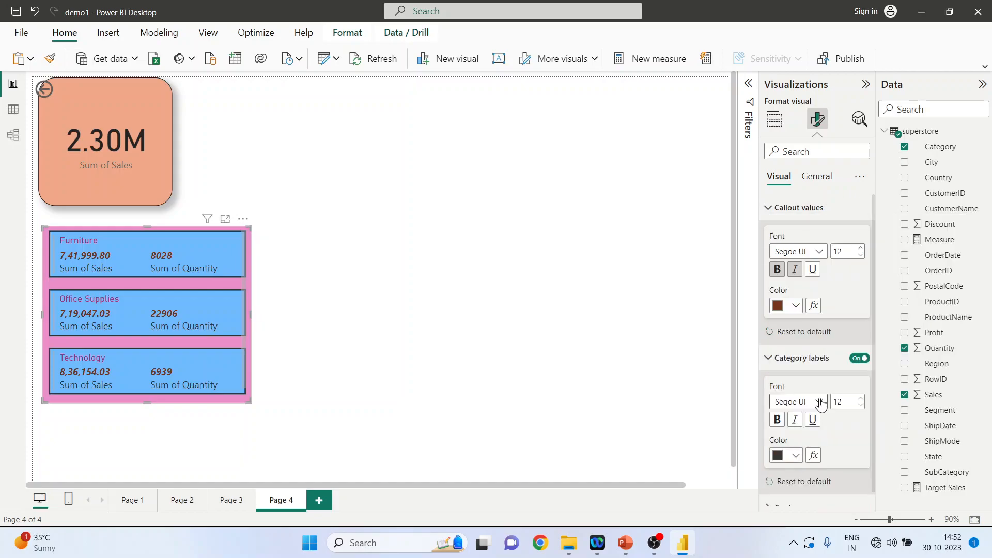
pyautogui.scroll(-1, 806, 460)
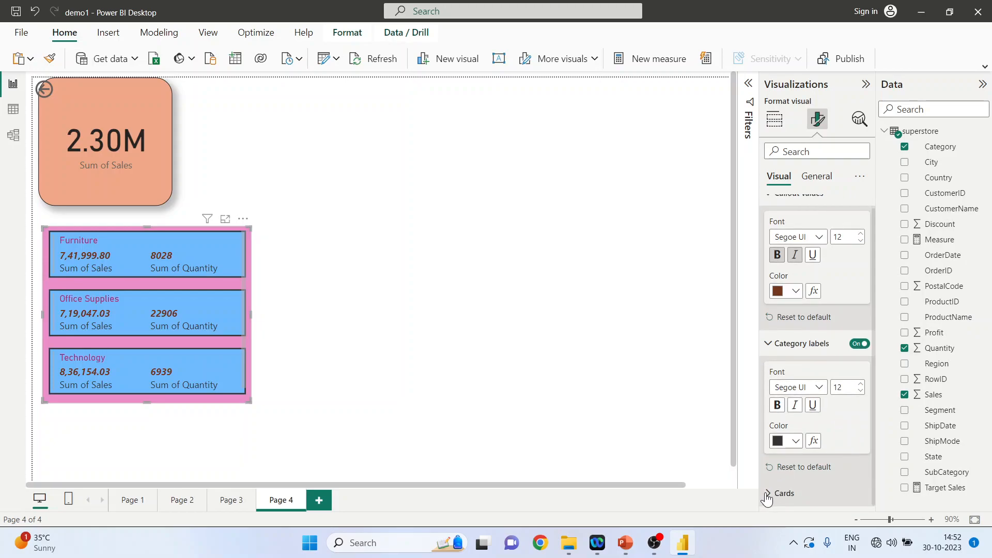
# Step: Turn on the multi-row card's visual border and round its corners to 22 px
pyautogui.click(817, 177)
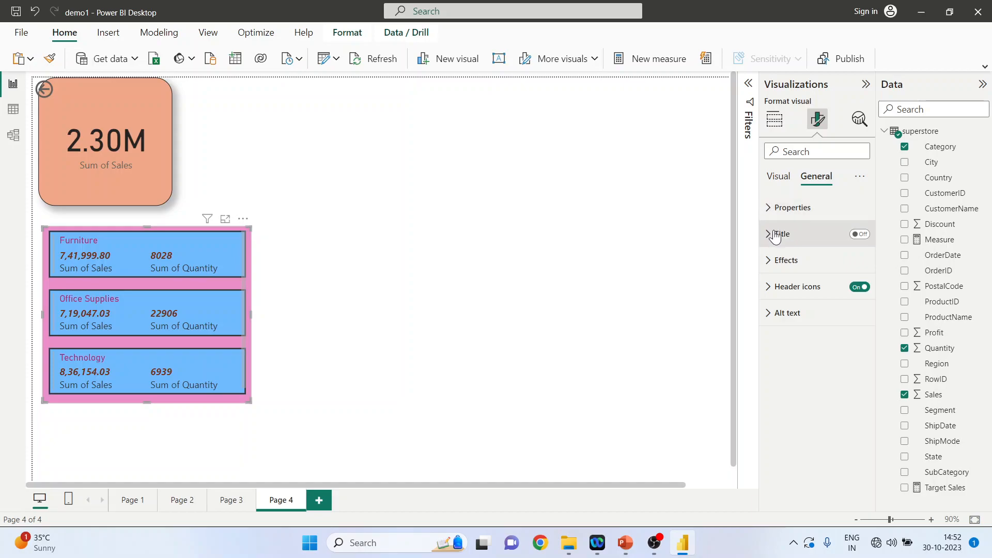
pyautogui.click(768, 266)
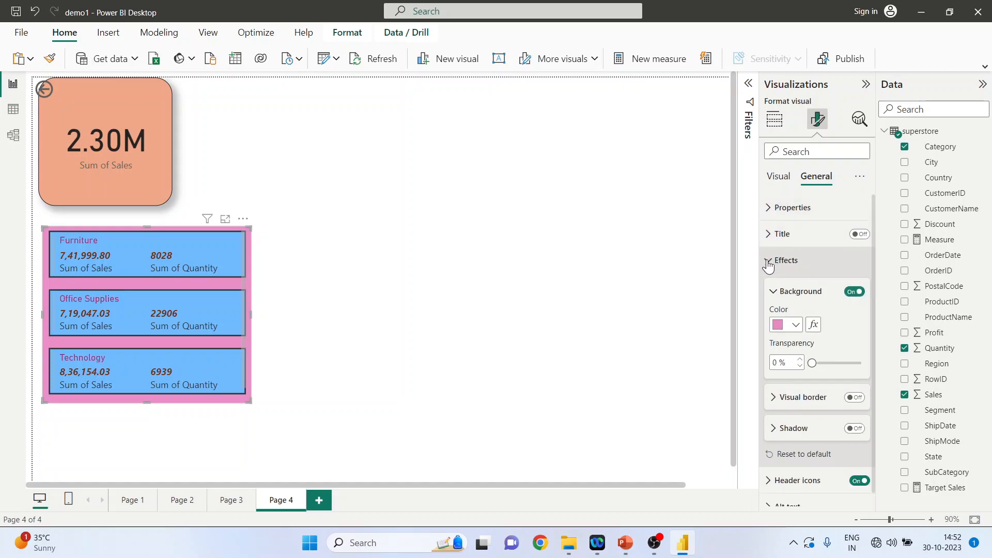
pyautogui.scroll(-1, 822, 398)
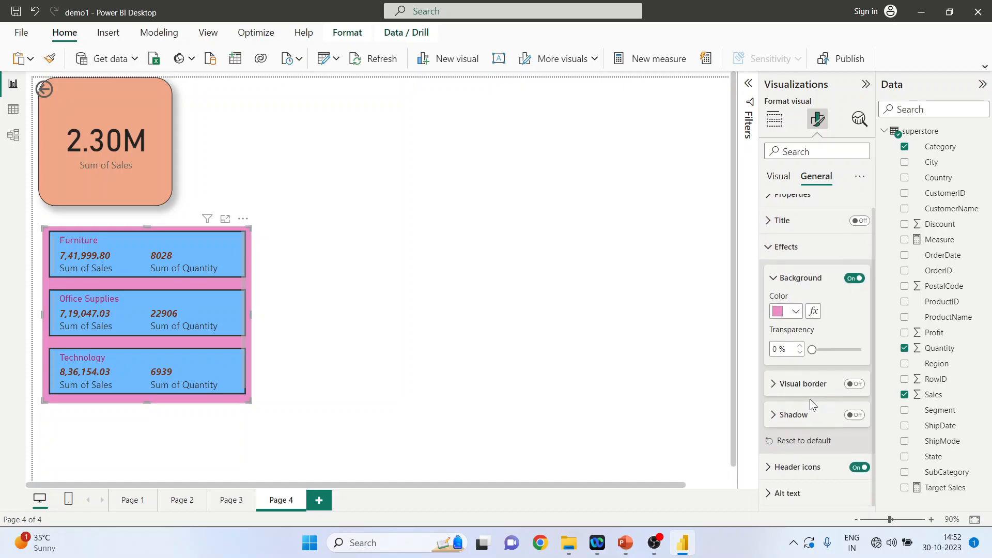
pyautogui.click(774, 387)
pyautogui.click(855, 384)
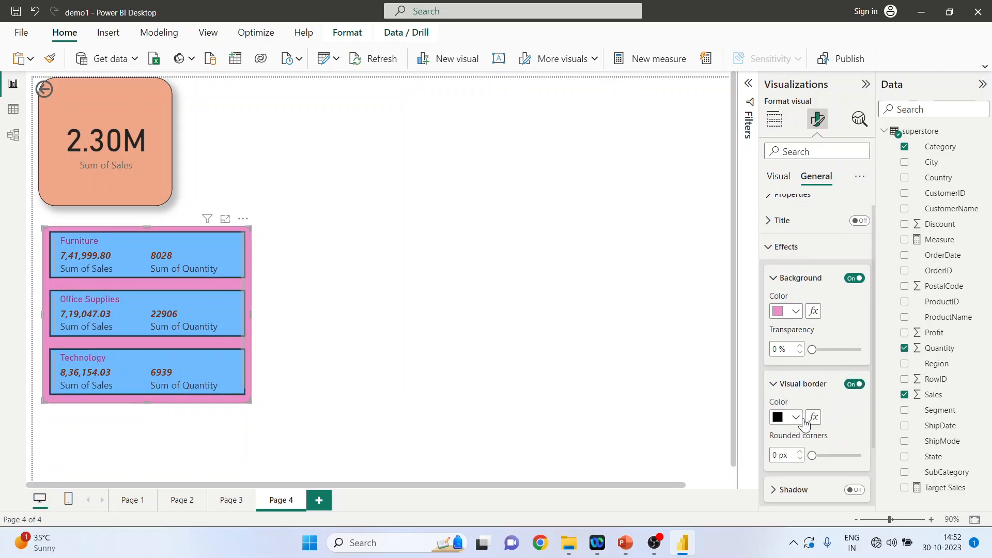
pyautogui.moveTo(812, 455); pyautogui.dragTo(848, 455)
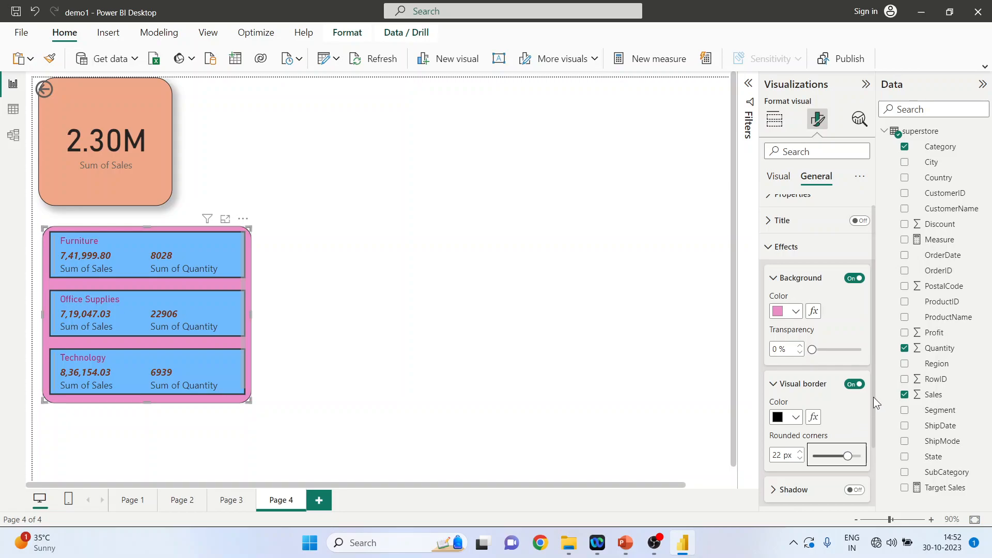
# Step: Turn on the multi-row card's shadow and color it with the recently used dark gray
pyautogui.scroll(-2, 874, 445)
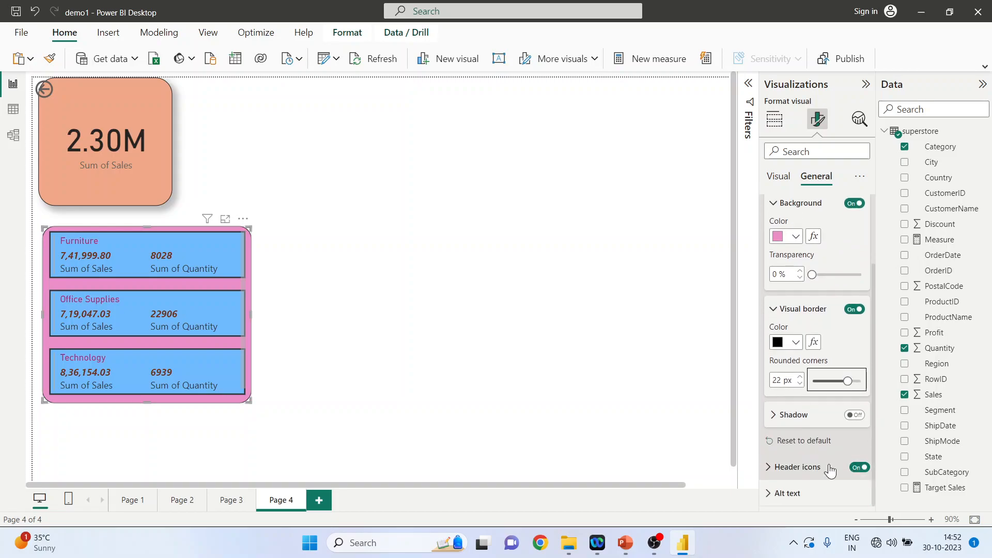
pyautogui.click(778, 414)
pyautogui.scroll(-2, 787, 418)
pyautogui.scroll(-1, 788, 418)
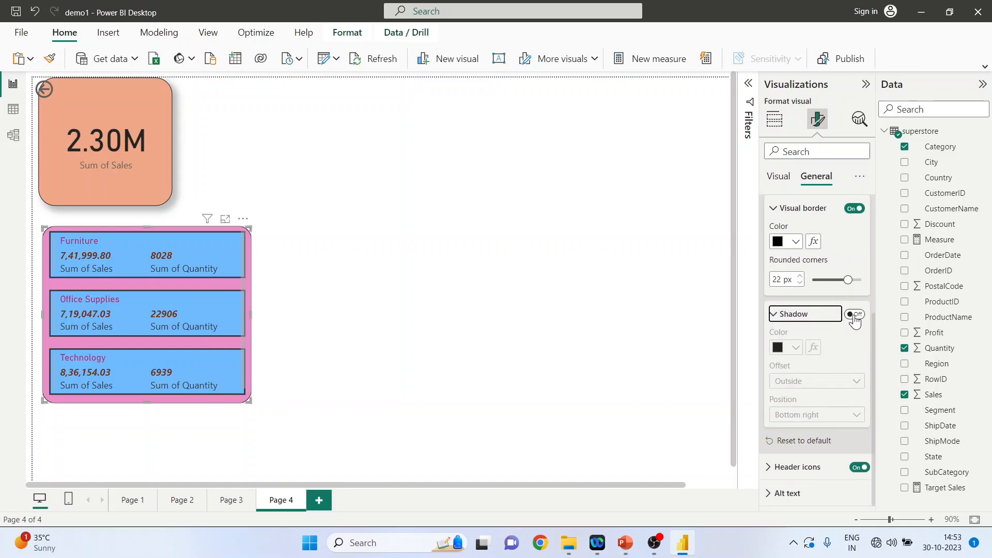
pyautogui.click(854, 315)
pyautogui.click(795, 348)
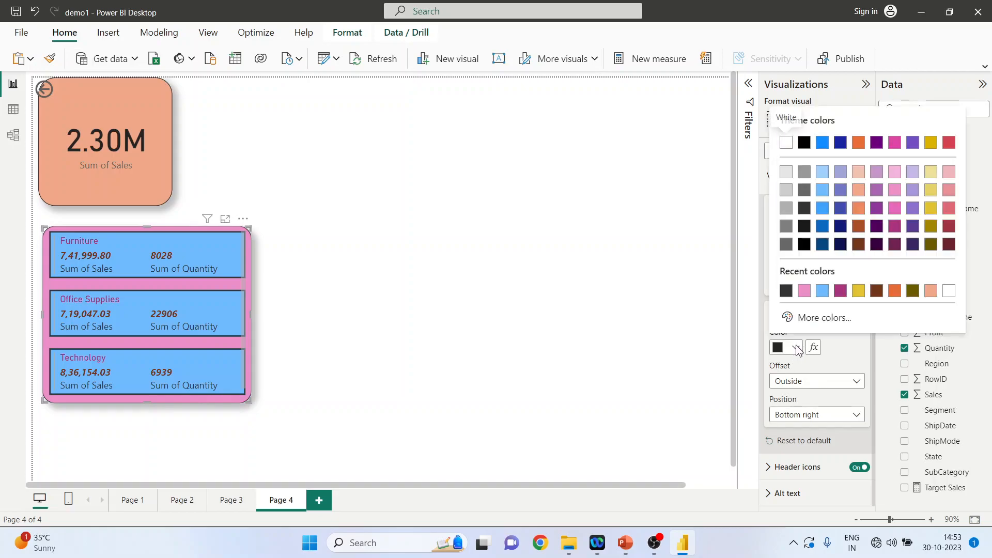
pyautogui.click(786, 291)
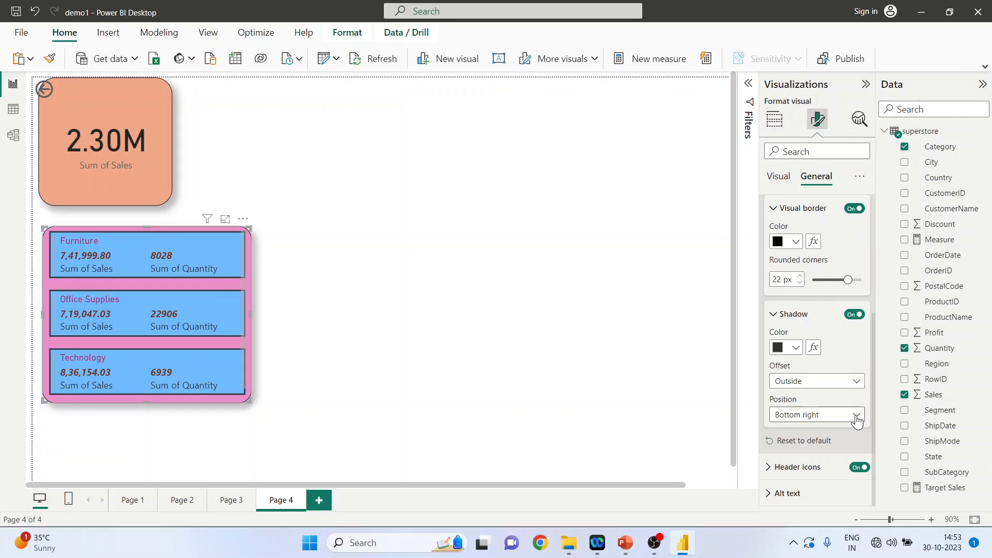
# Step: Set the card's shadow position to Top right and deselect the card
pyautogui.click(856, 416)
pyautogui.click(807, 355)
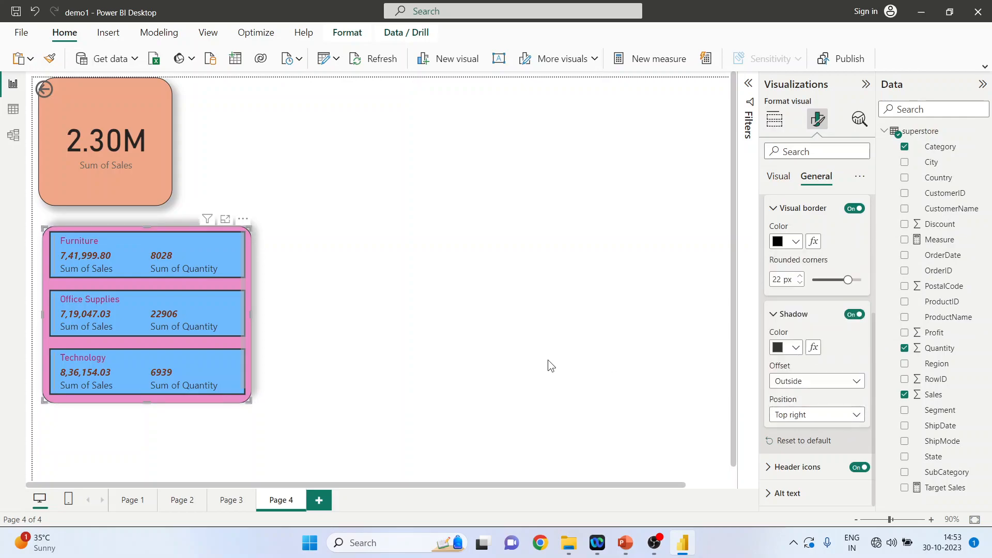
pyautogui.click(470, 348)
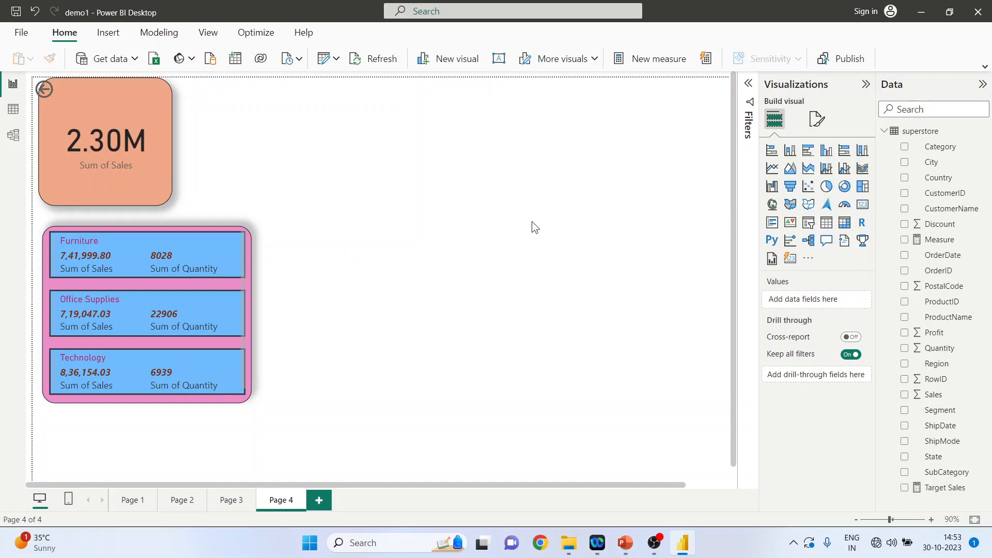
# Step: Add a pie chart to the page and enlarge it in the empty area to the right of the cards
pyautogui.click(827, 187)
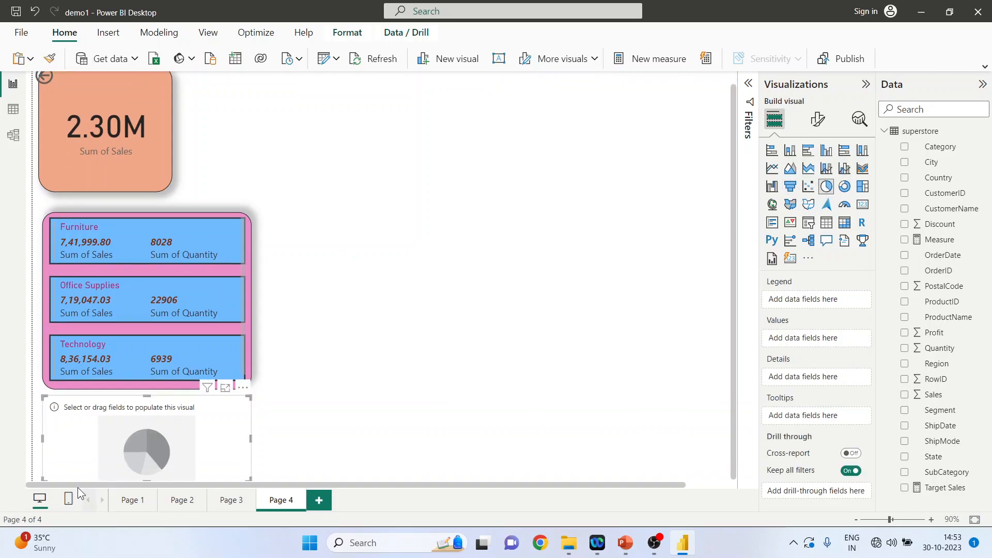
pyautogui.moveTo(82, 413); pyautogui.dragTo(320, 167)
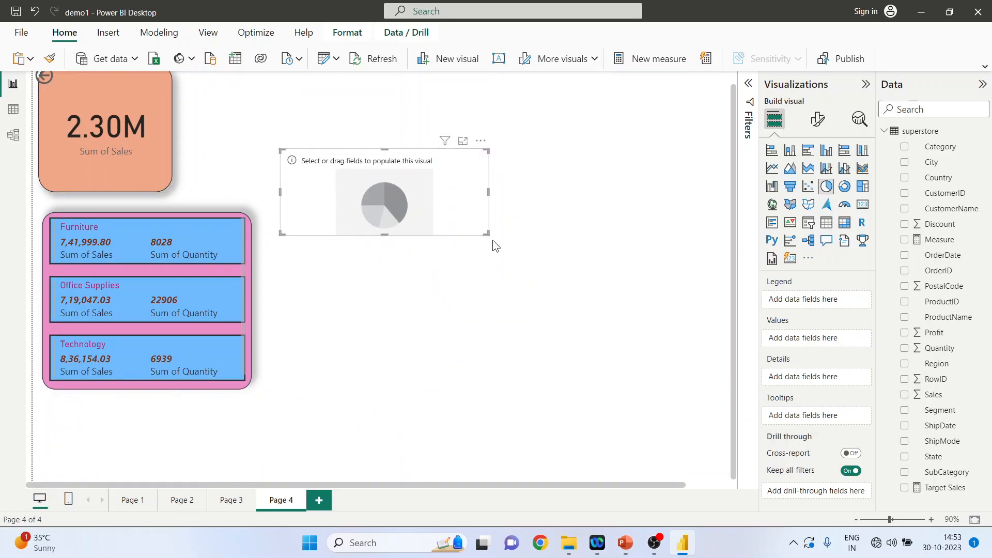
pyautogui.moveTo(489, 235); pyautogui.dragTo(645, 359)
pyautogui.moveTo(414, 164); pyautogui.dragTo(416, 144)
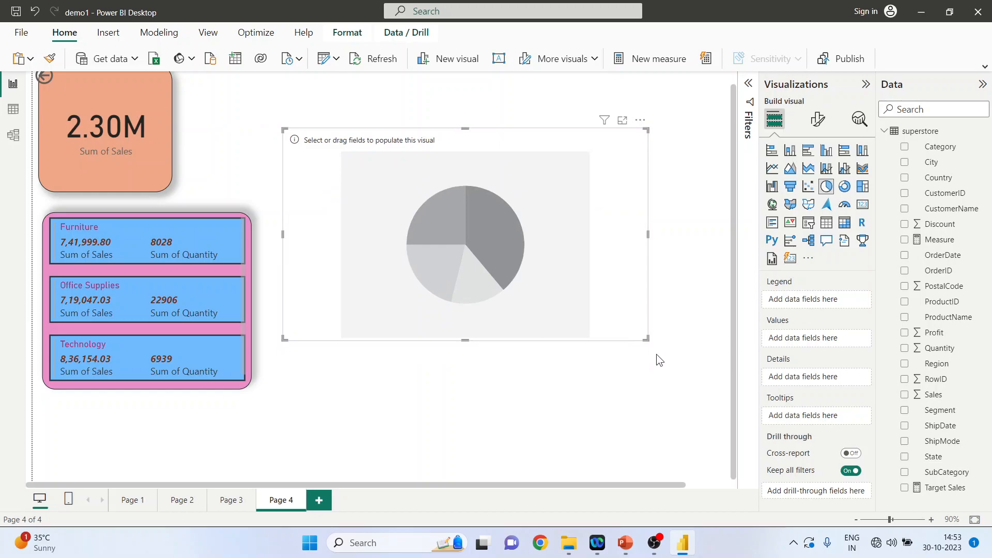
pyautogui.moveTo(645, 339); pyautogui.dragTo(674, 376)
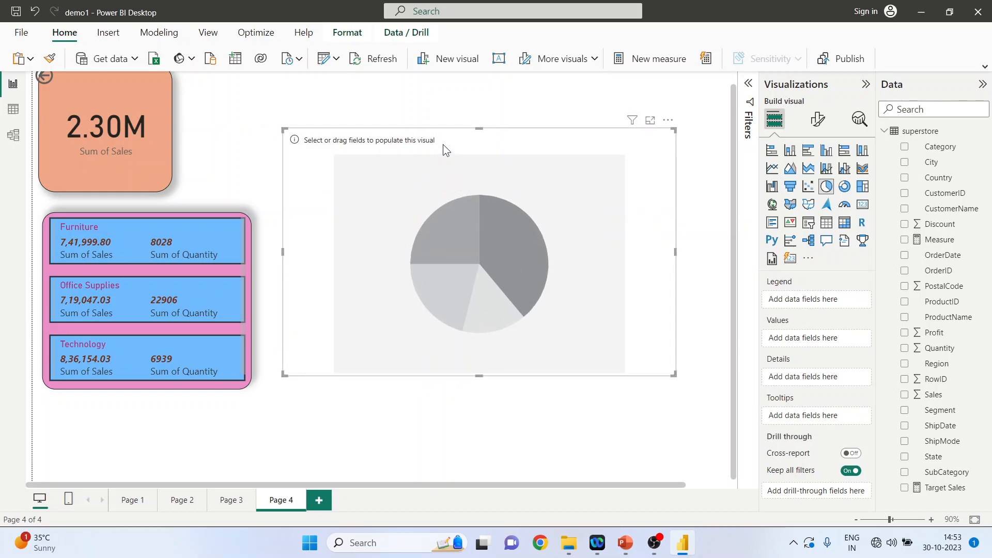
pyautogui.moveTo(443, 146); pyautogui.dragTo(443, 129)
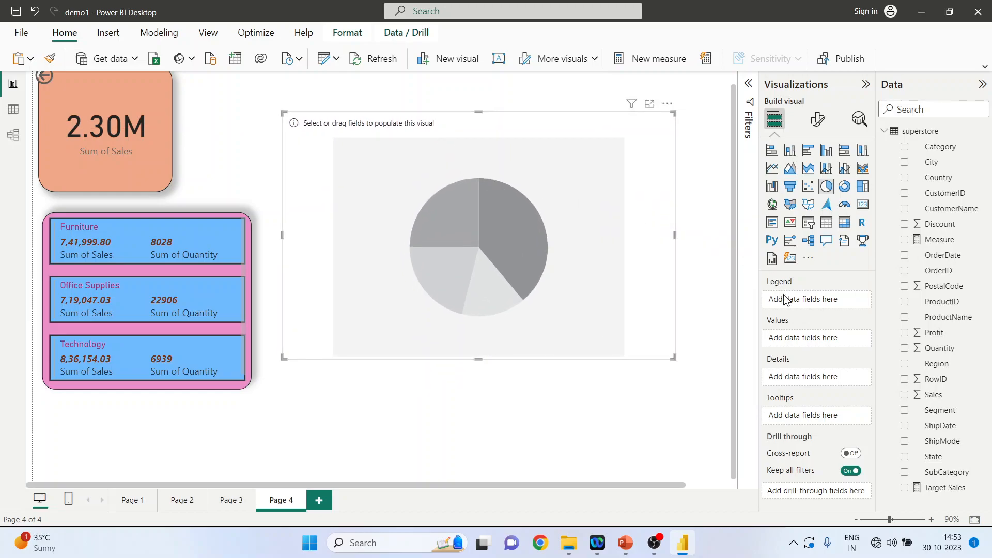
# Step: Assign Category to the pie chart's legend and Sales to its values
pyautogui.moveTo(946, 149); pyautogui.dragTo(829, 301)
pyautogui.moveTo(936, 398); pyautogui.dragTo(830, 347)
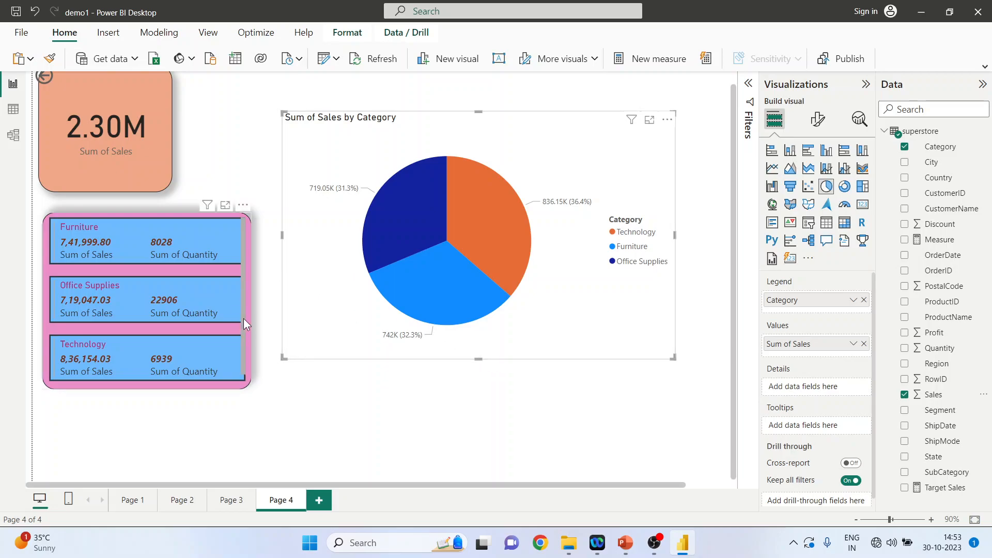
# Step: Highlight Furniture, Office Supplies and Technology in turn on the multi-row card to examine how the pie chart and sales card respond
pyautogui.click(105, 236)
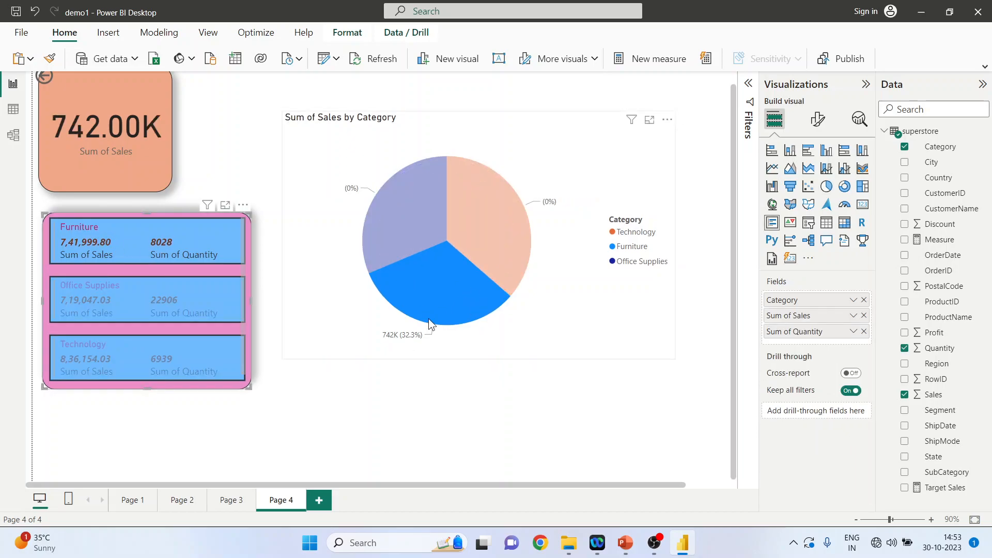
pyautogui.click(132, 300)
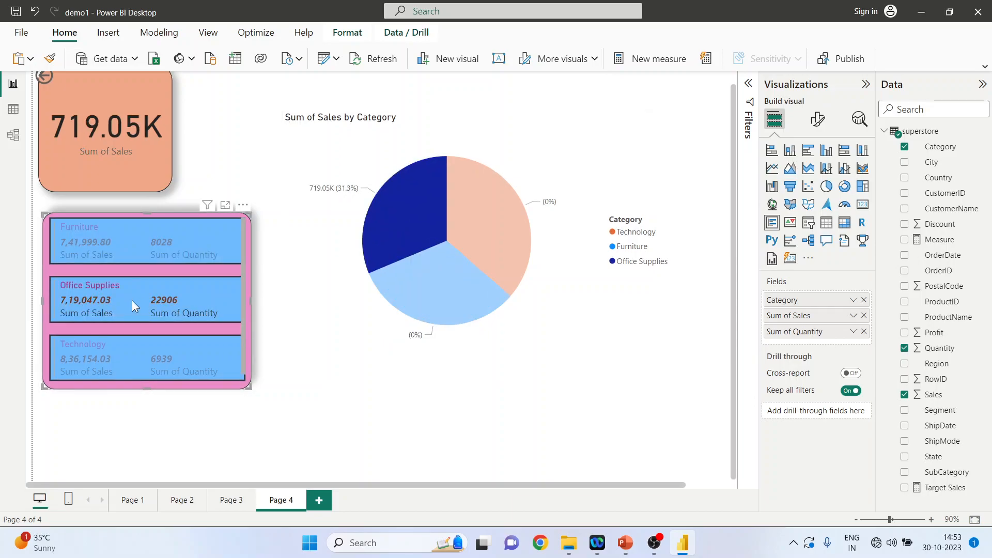
pyautogui.click(143, 365)
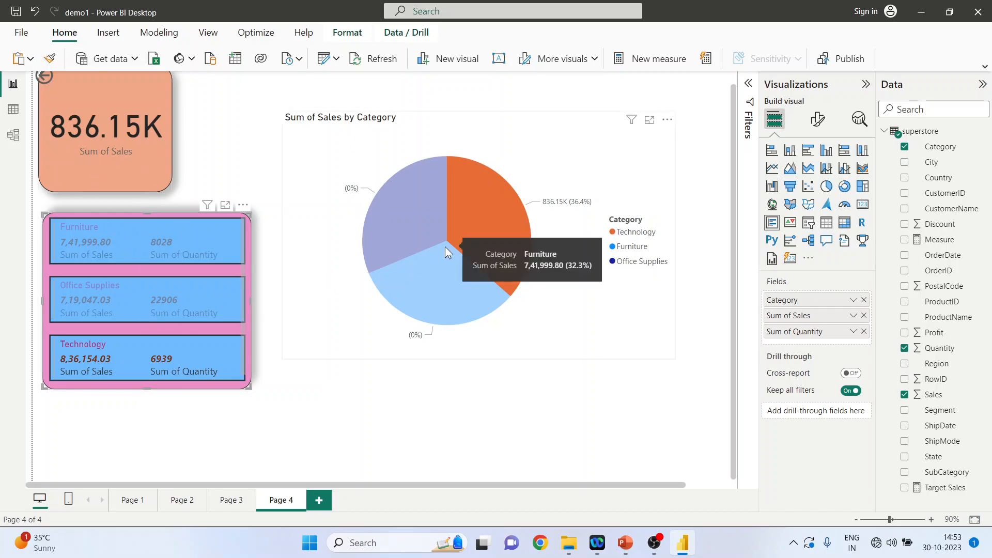
pyautogui.click(98, 246)
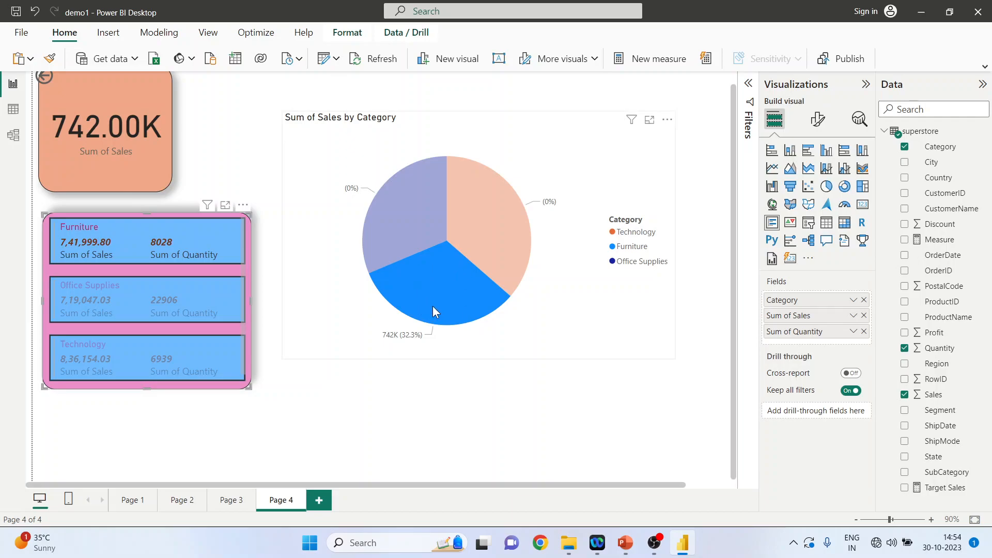
pyautogui.click(130, 303)
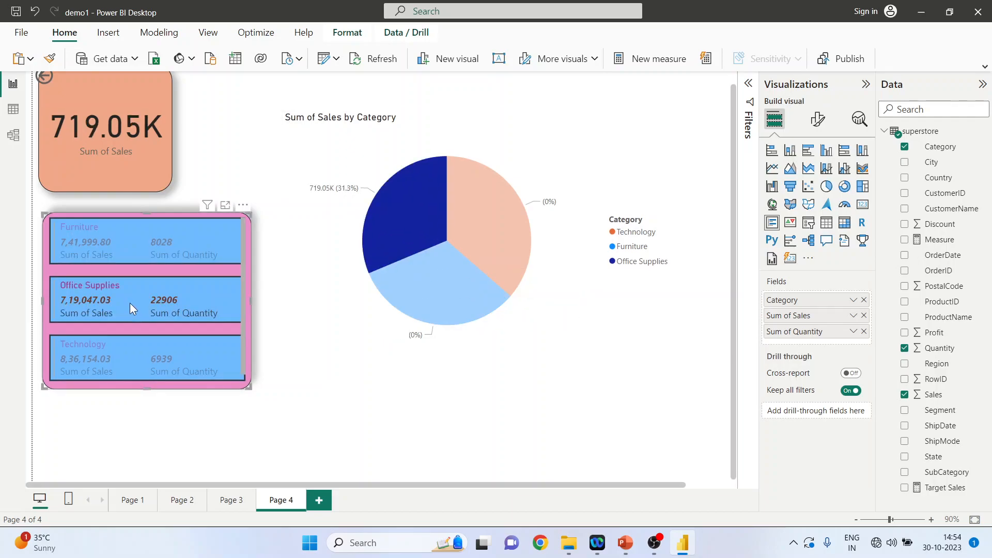
pyautogui.click(123, 351)
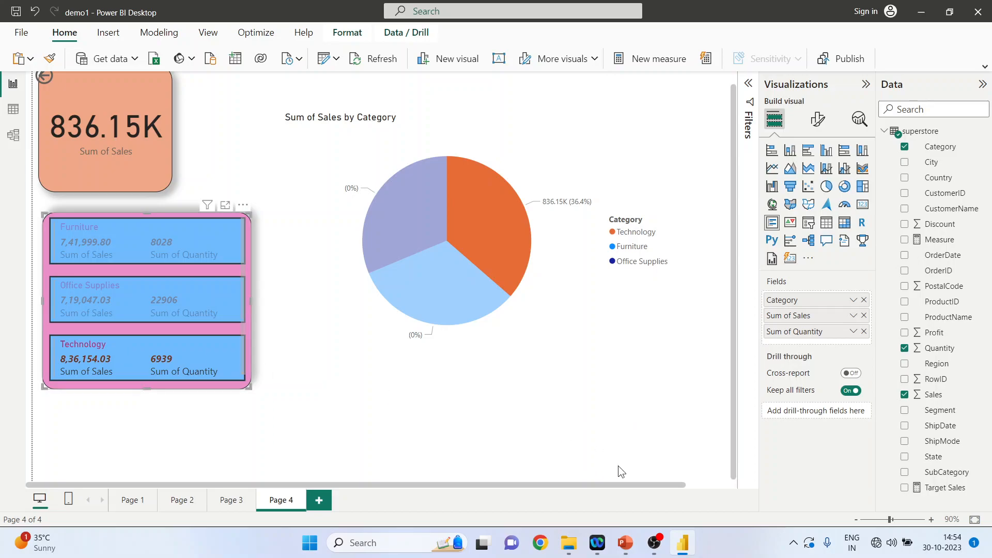
# Step: Switch to the Power BI slide presentation in PowerPoint
pyautogui.click(634, 535)
pyautogui.click(590, 499)
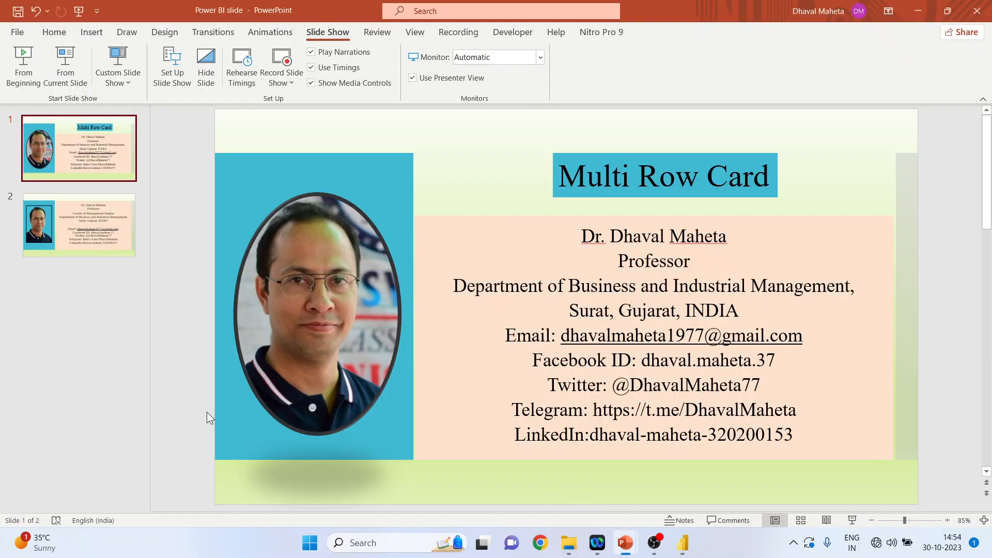